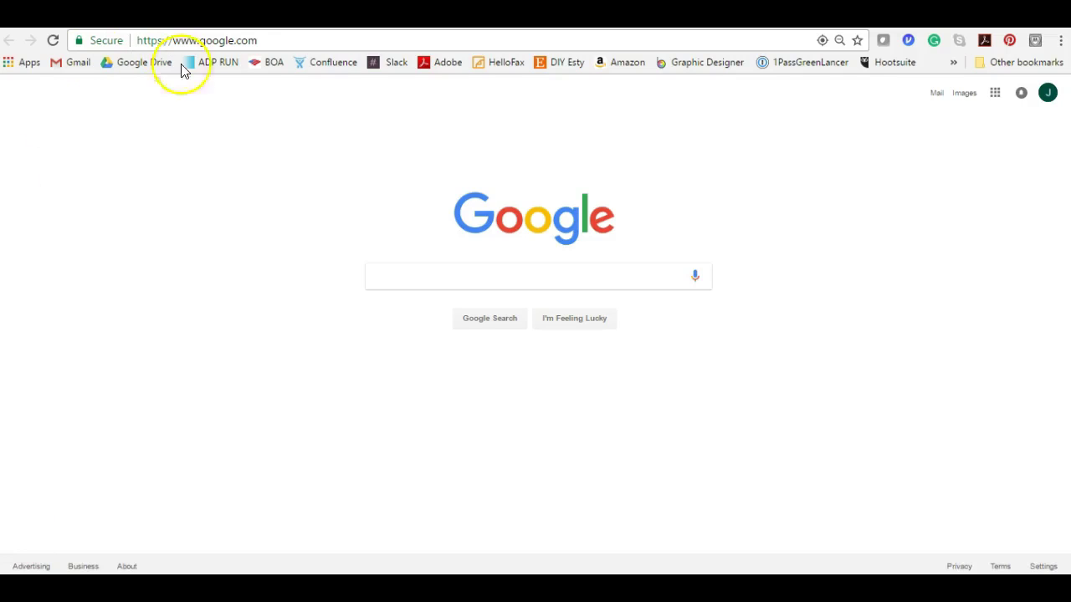
{"action": "left_click", "coordinate": [240, 41]}
{"action": "type", "text": "bluehost"}
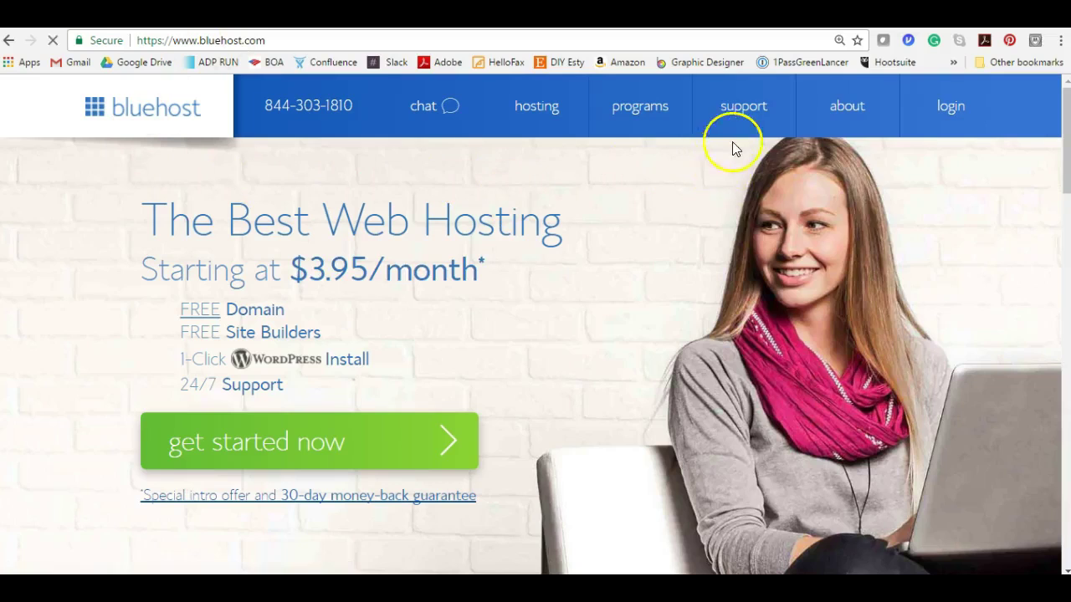
- Log in to the Bluehost hosting account with the saved account password
{"action": "left_click", "coordinate": [934, 118]}
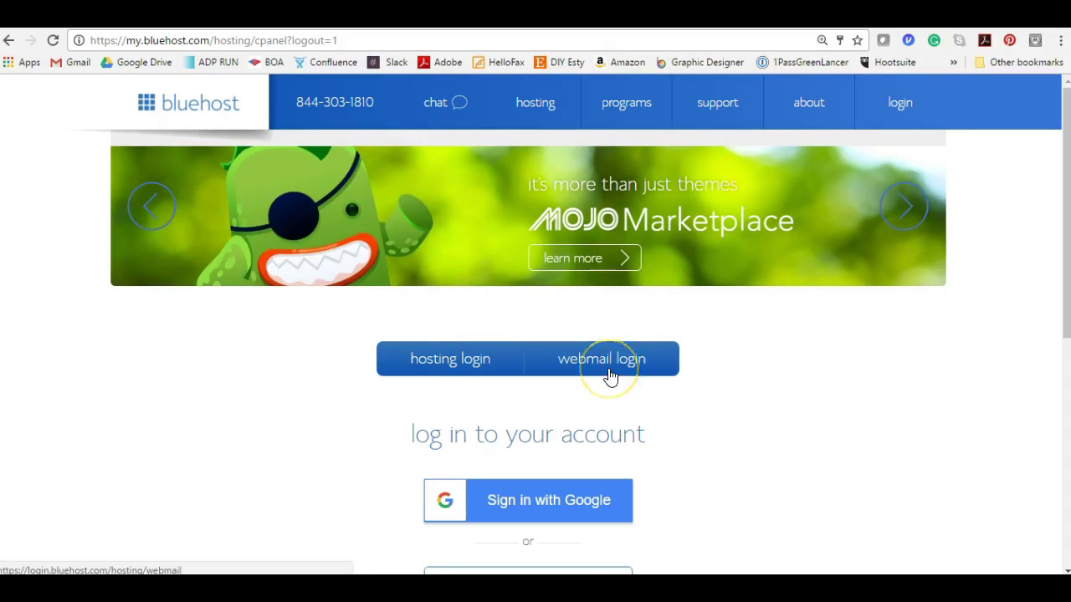
{"action": "left_click", "coordinate": [449, 368]}
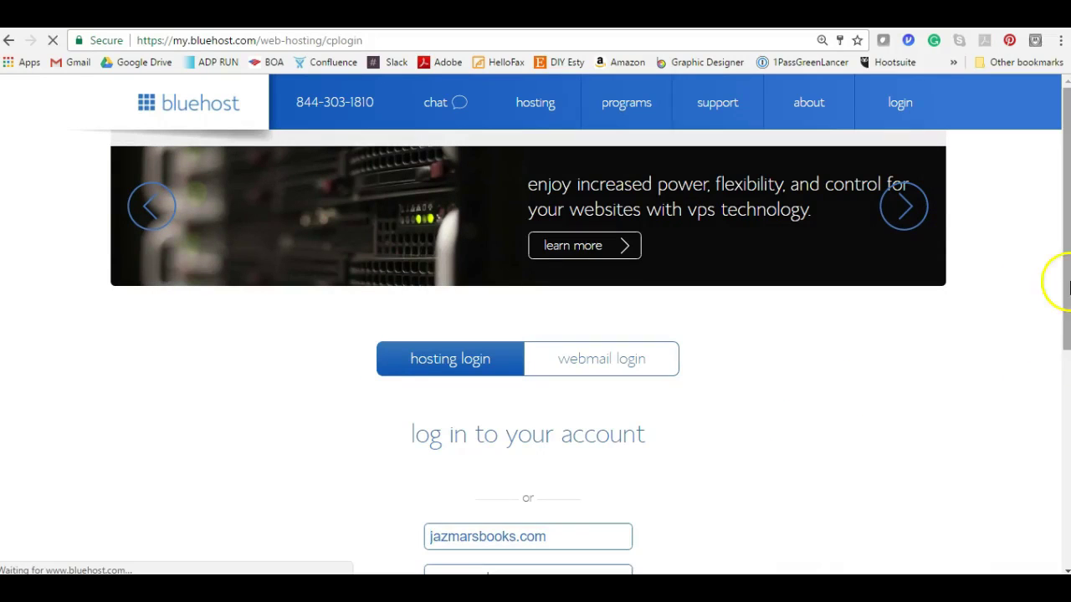
{"action": "left_click_drag", "start_coordinate": [1063, 306], "coordinate": [1060, 360]}
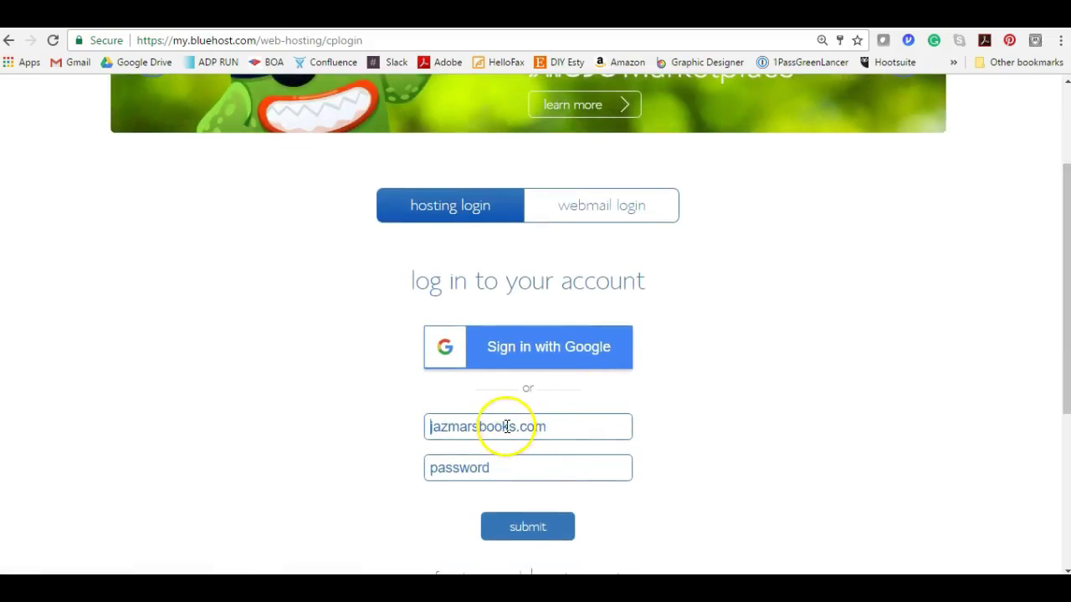
{"action": "left_click", "coordinate": [502, 462]}
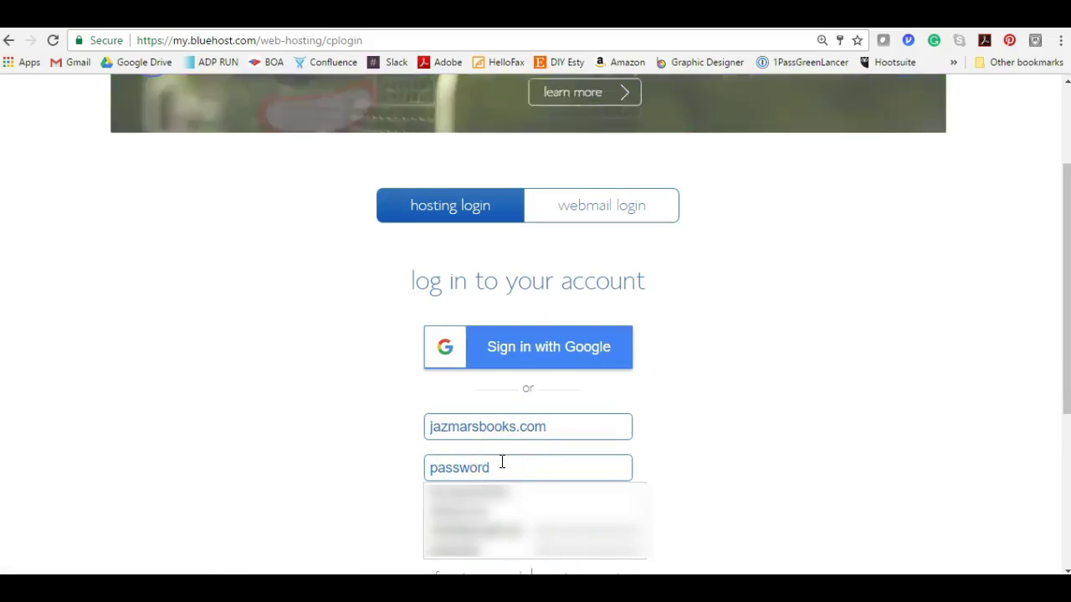
{"action": "left_click", "coordinate": [491, 462]}
{"action": "key", "text": "ctrl+v"}
{"action": "key", "text": "Return"}
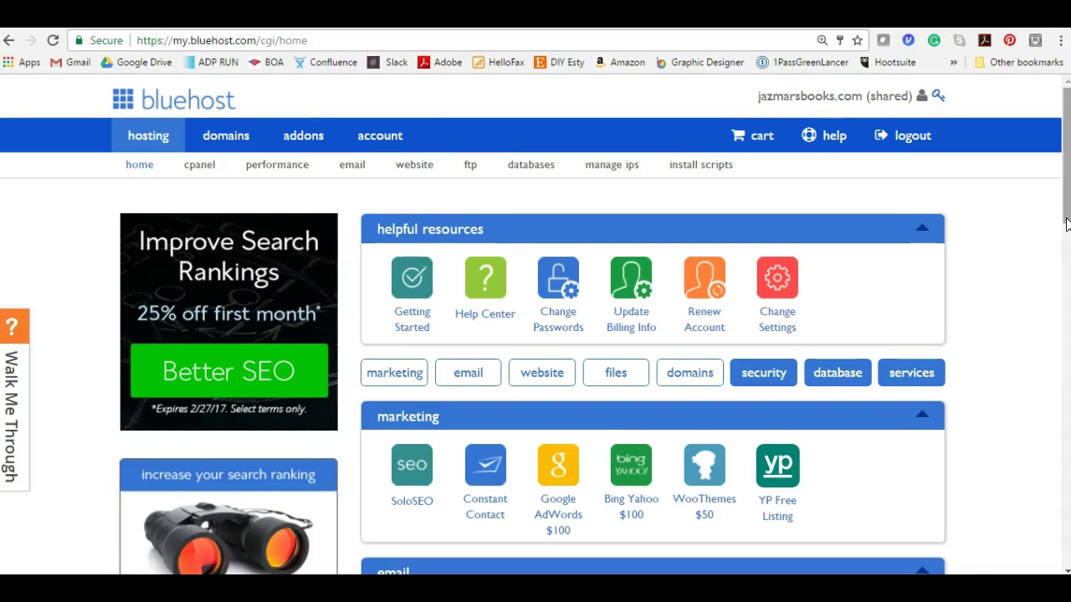
- Open the email manager and start creating a new email account
{"action": "left_click_drag", "start_coordinate": [1066, 222], "coordinate": [1065, 223]}
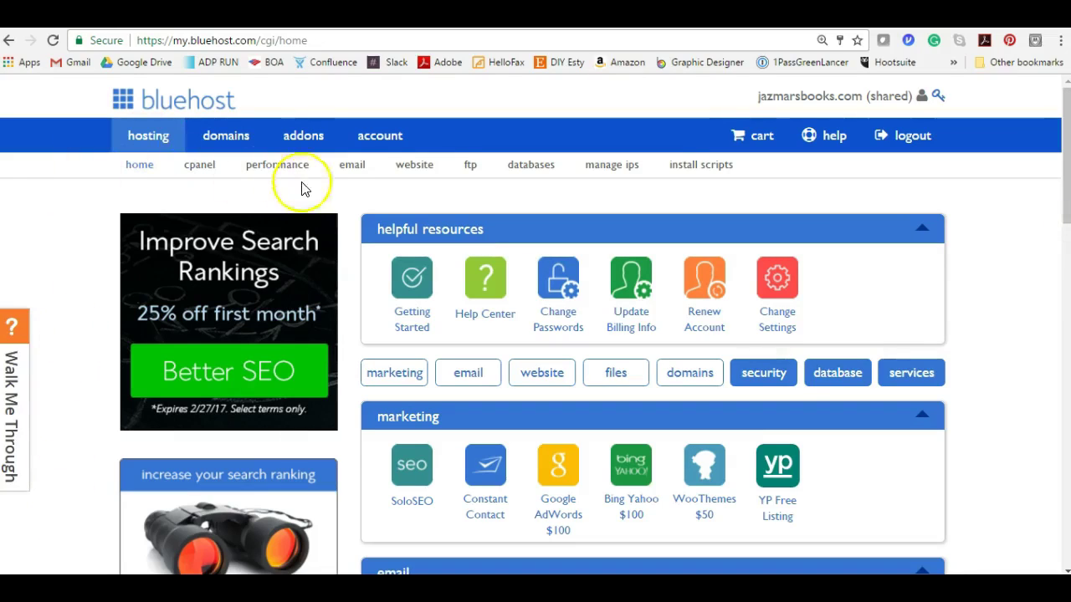
{"action": "left_click", "coordinate": [352, 174]}
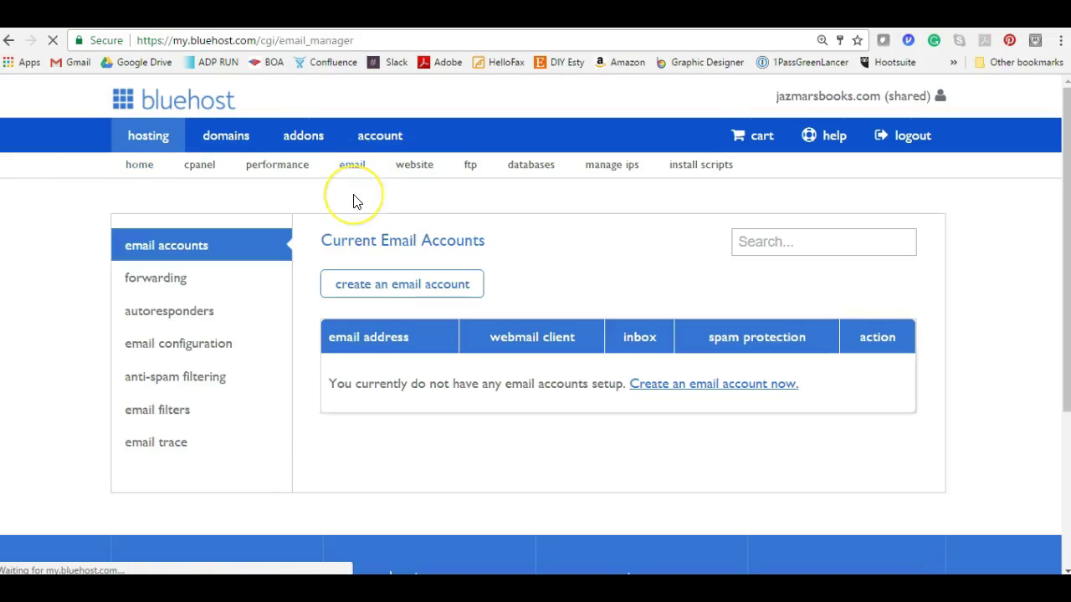
{"action": "left_click", "coordinate": [311, 235]}
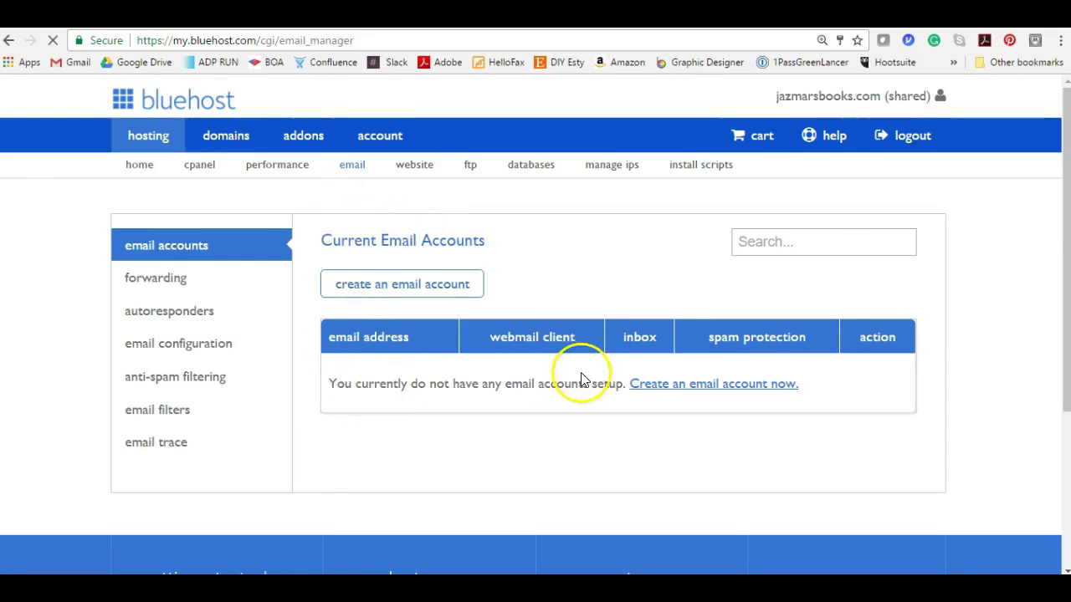
{"action": "left_click", "coordinate": [689, 393]}
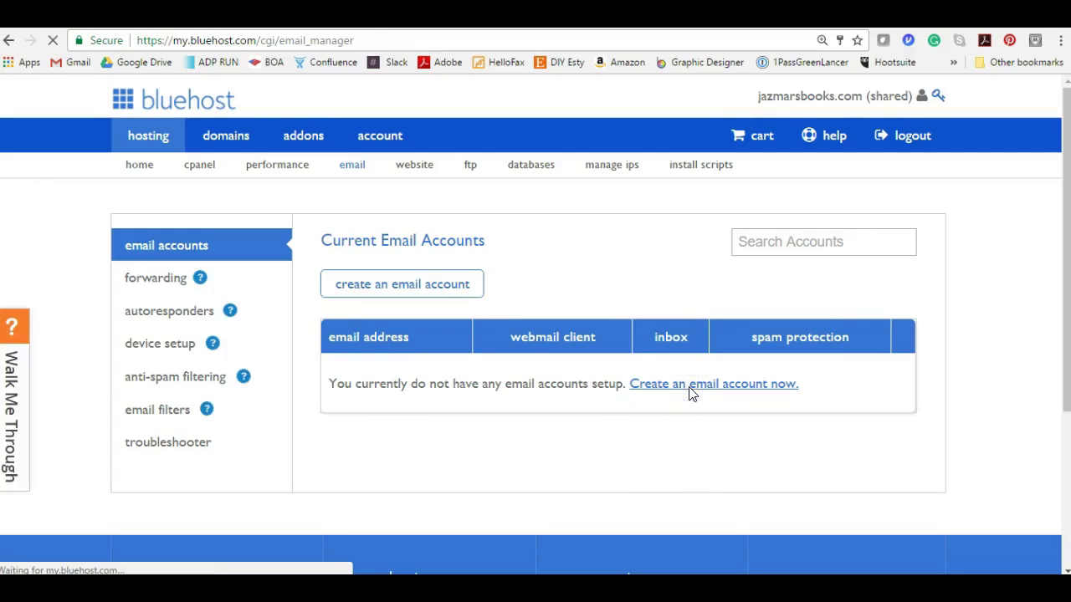
- Enter 'info' as the new mailbox name
{"action": "left_click", "coordinate": [660, 358]}
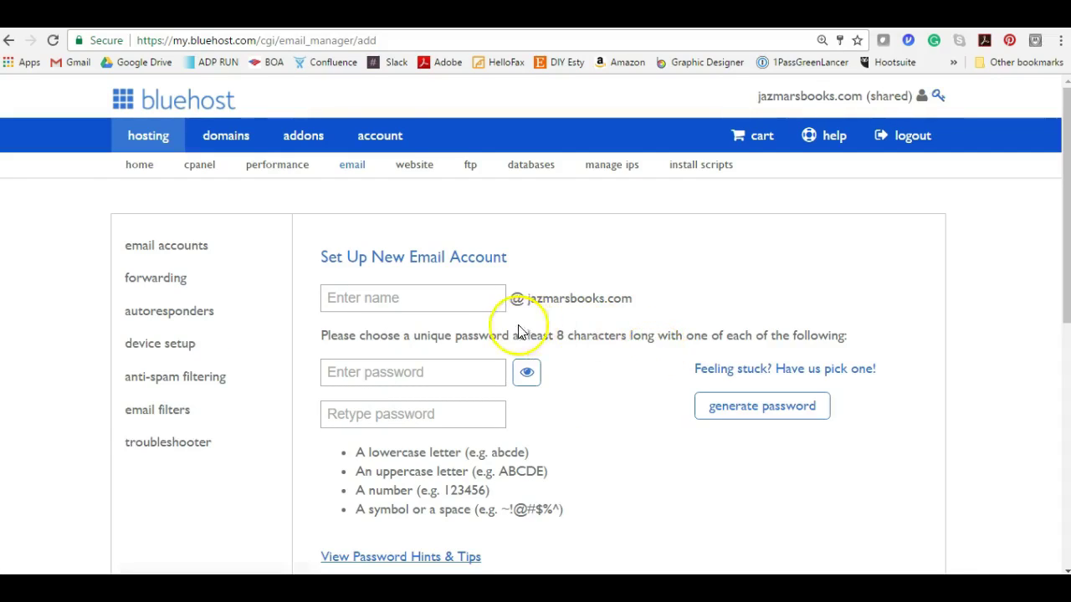
{"action": "left_click", "coordinate": [437, 291]}
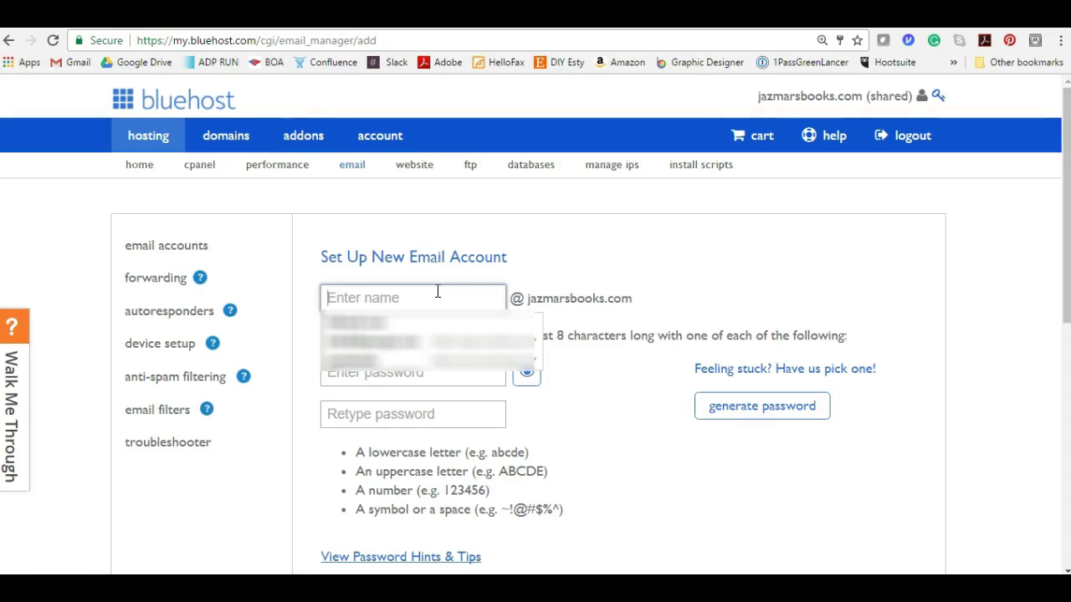
{"action": "type", "text": "in"}
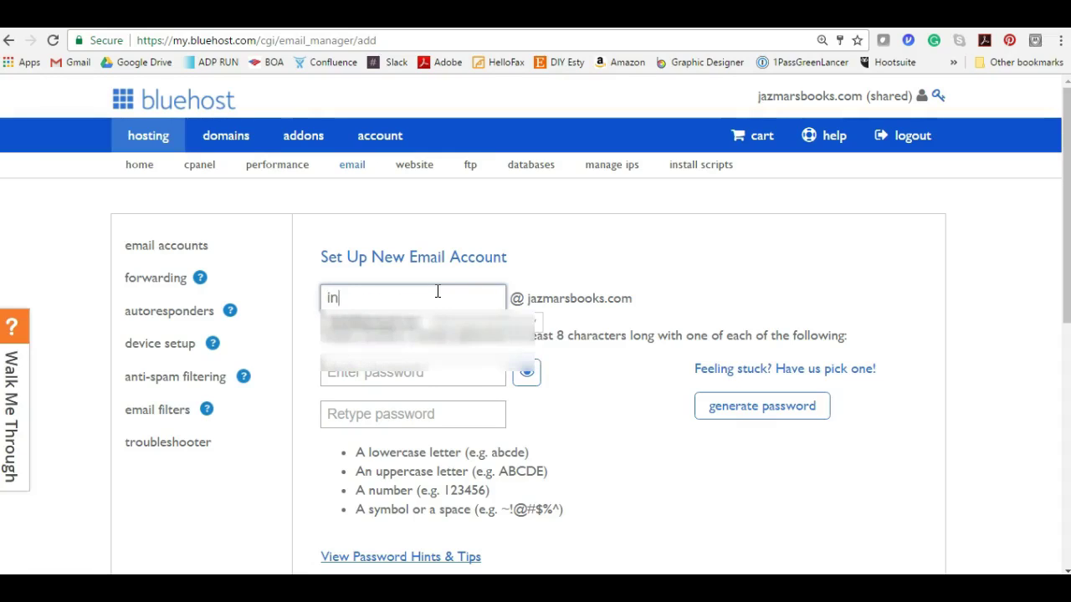
{"action": "type", "text": "fo"}
{"action": "left_click", "coordinate": [597, 317]}
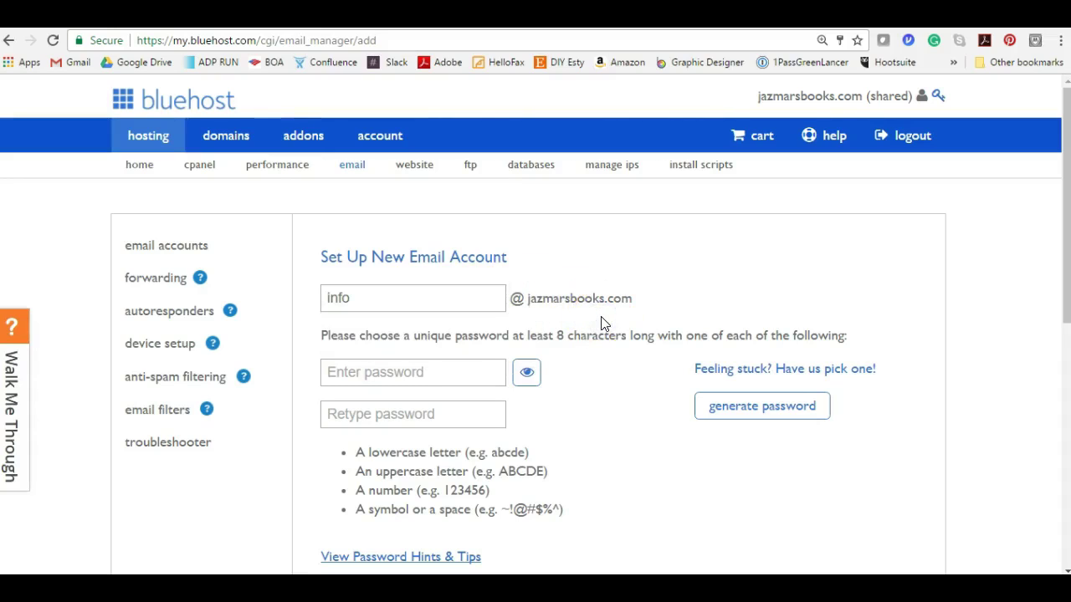
- Enter and confirm the mailbox password, lengthening both until strength shows GOOD and MATCH
{"action": "left_click", "coordinate": [469, 370]}
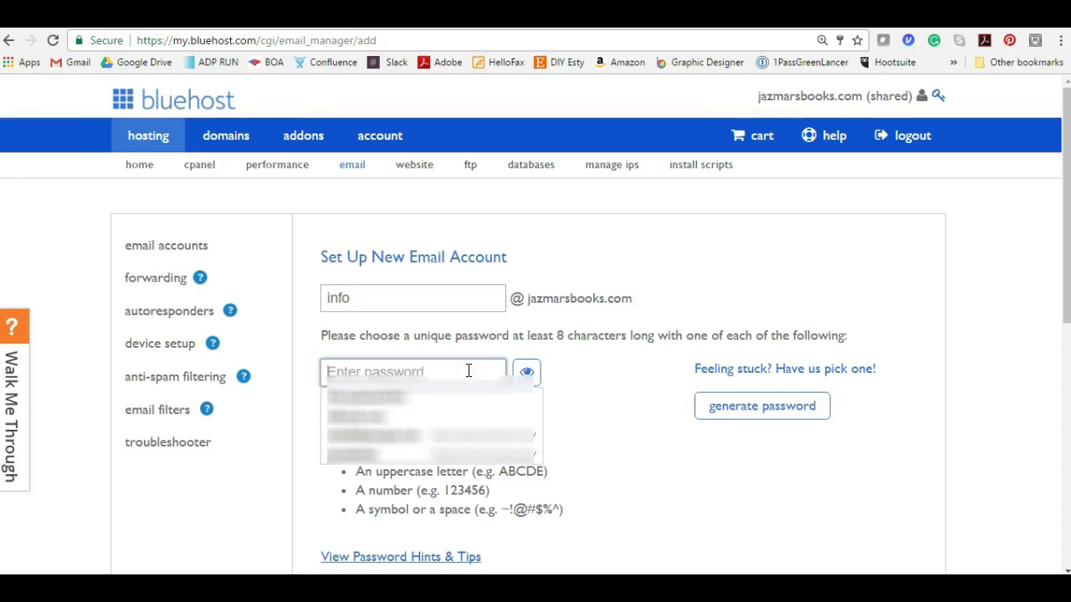
{"action": "type", "text": "********"}
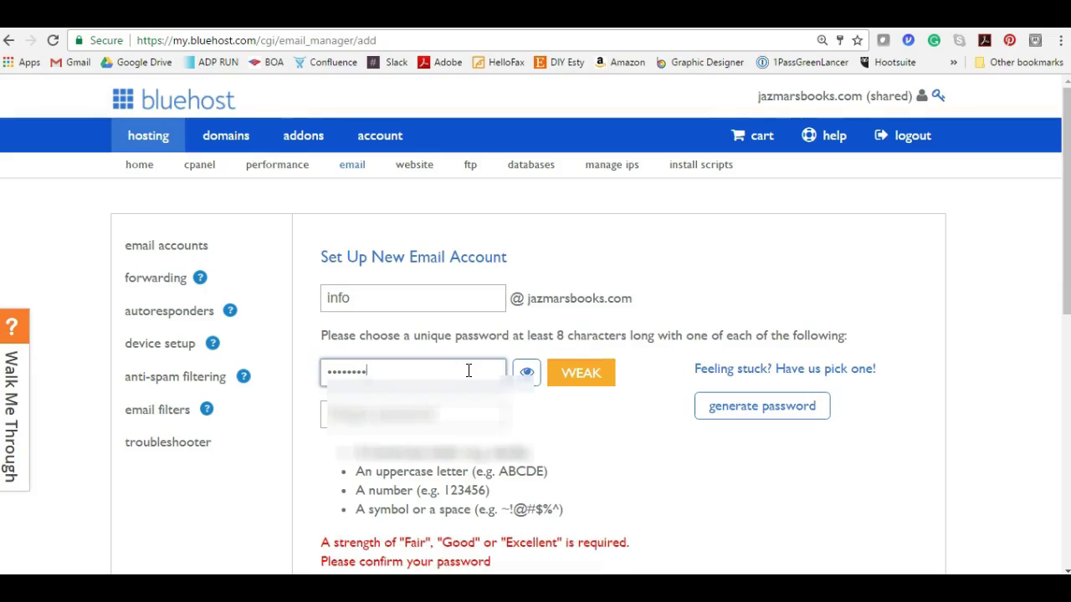
{"action": "key", "text": "Tab"}
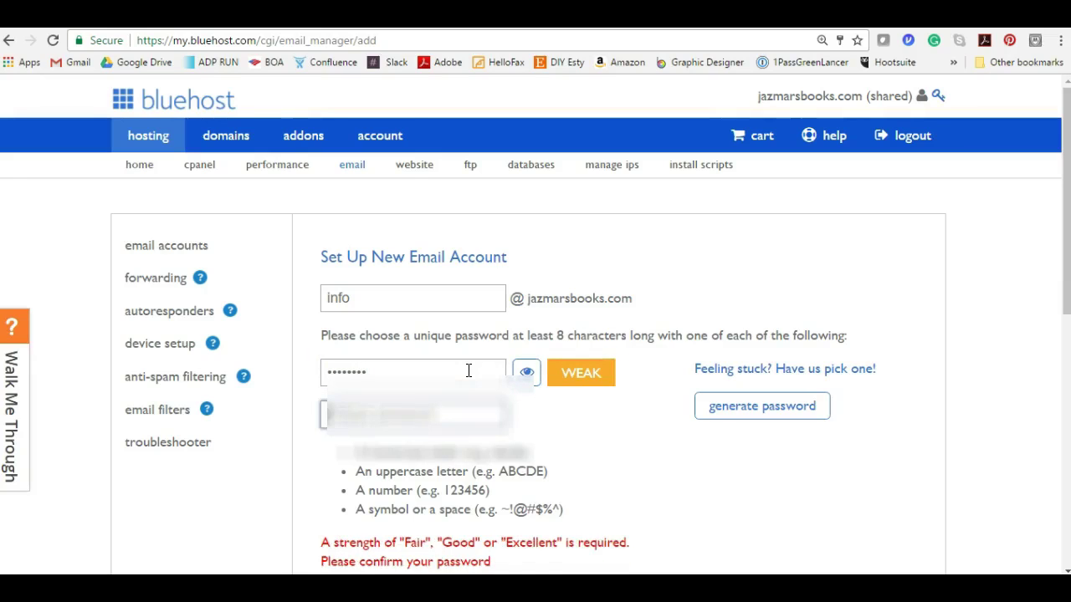
{"action": "type", "text": "********"}
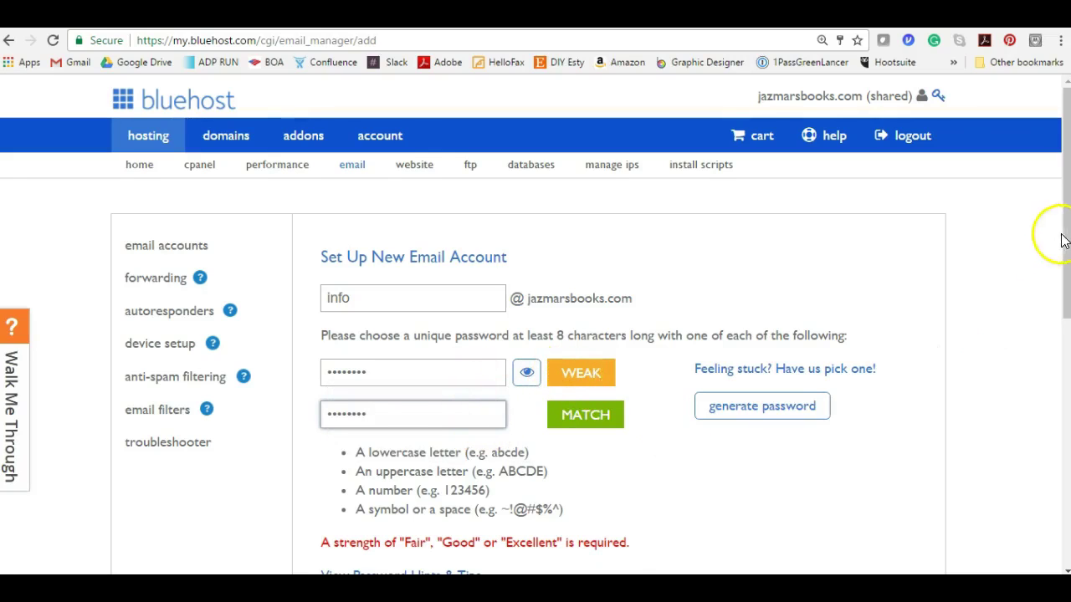
{"action": "left_click_drag", "start_coordinate": [1064, 244], "coordinate": [1063, 311]}
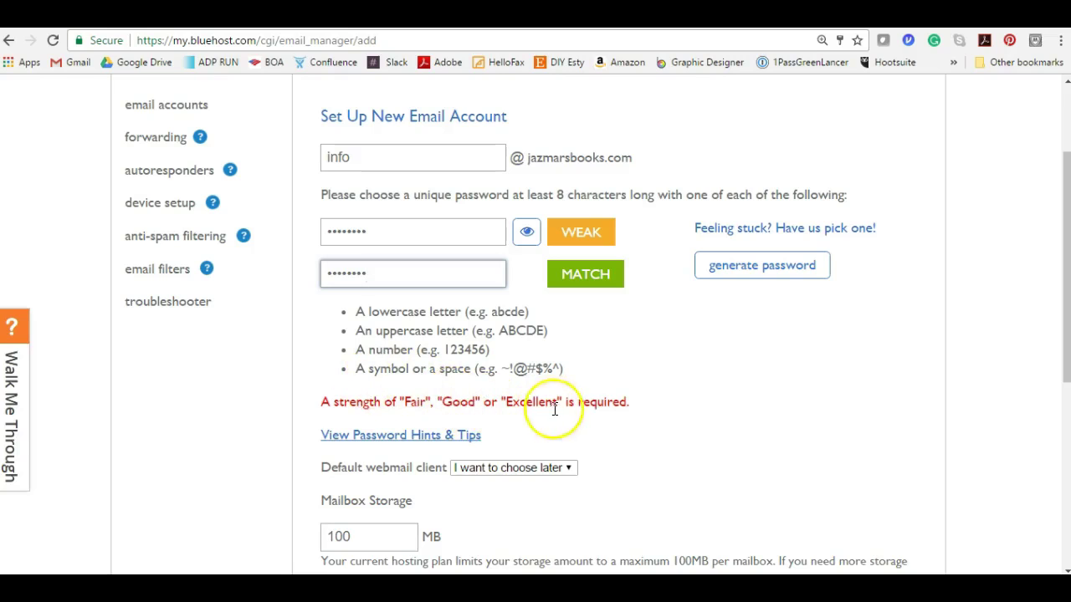
{"action": "left_click", "coordinate": [395, 234]}
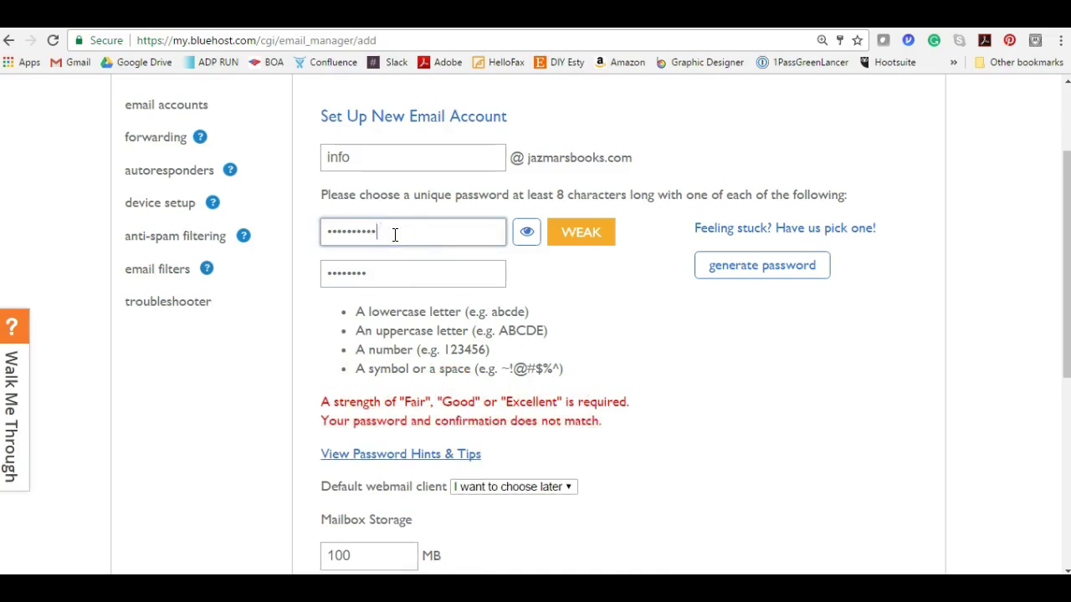
{"action": "left_click", "coordinate": [399, 270]}
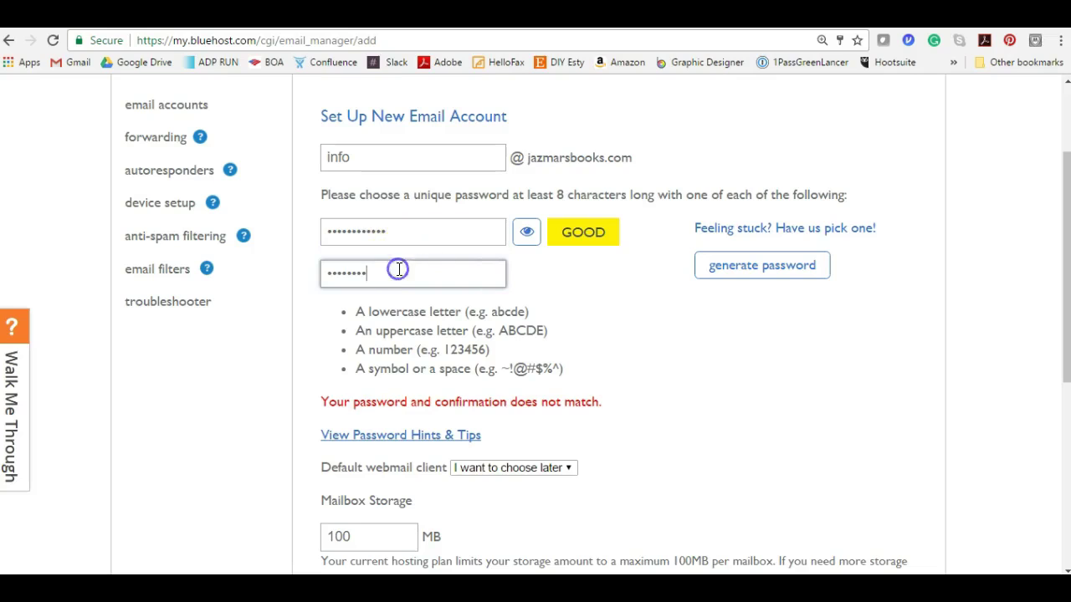
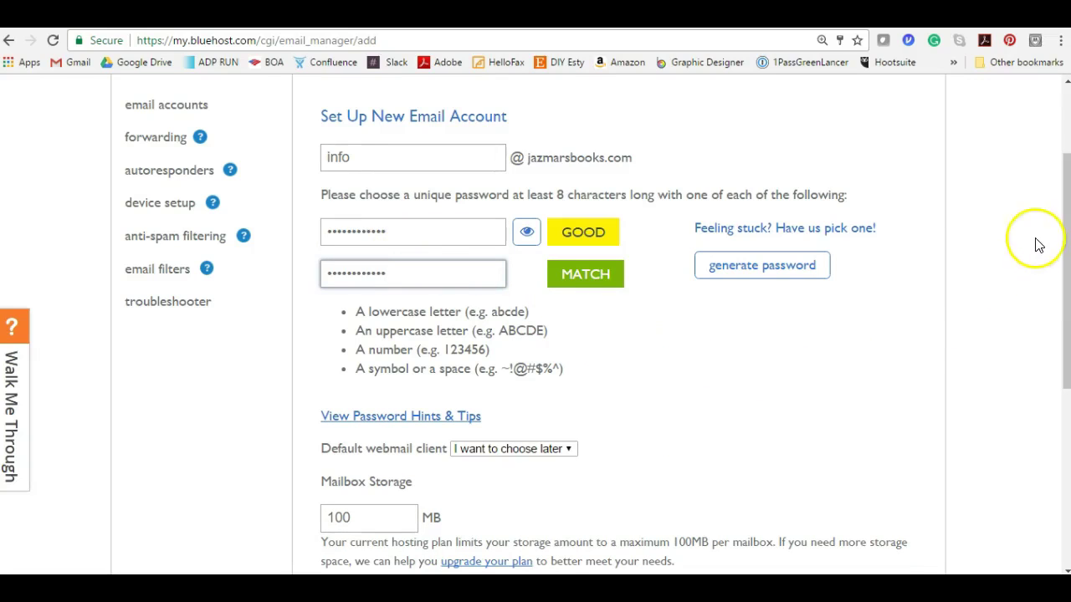
{"action": "left_click_drag", "start_coordinate": [1059, 251], "coordinate": [1059, 322]}
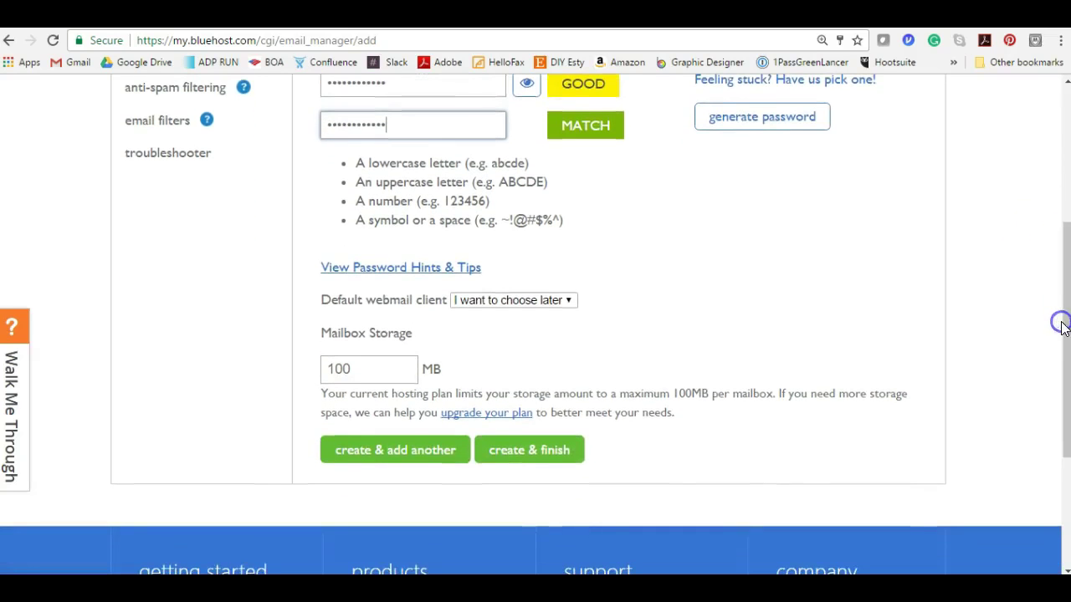
- Create the info email account, decline saving the password, and list its webmail client choices
{"action": "left_click", "coordinate": [536, 450]}
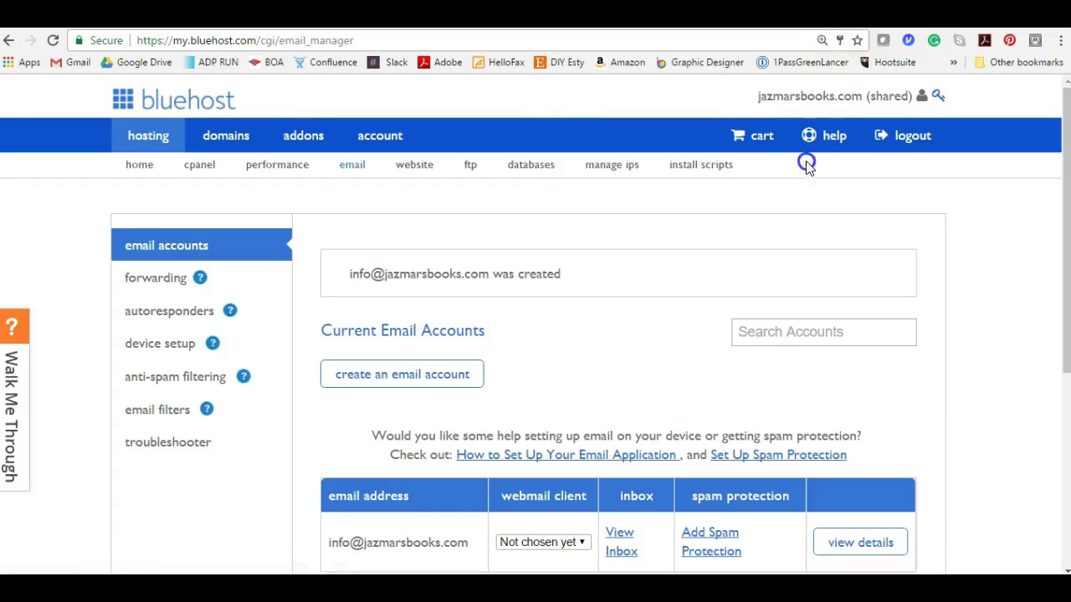
{"action": "left_click", "coordinate": [812, 163]}
{"action": "left_click_drag", "start_coordinate": [1065, 228], "coordinate": [1064, 321]}
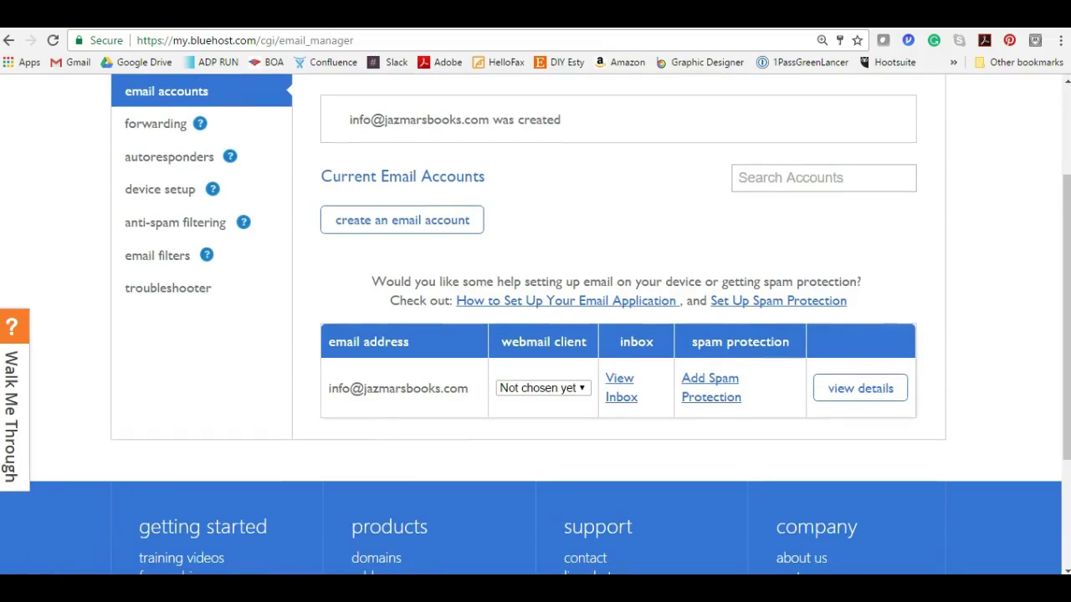
{"action": "scroll", "coordinate": [246, 447], "scroll_direction": "down", "scroll_amount": 1}
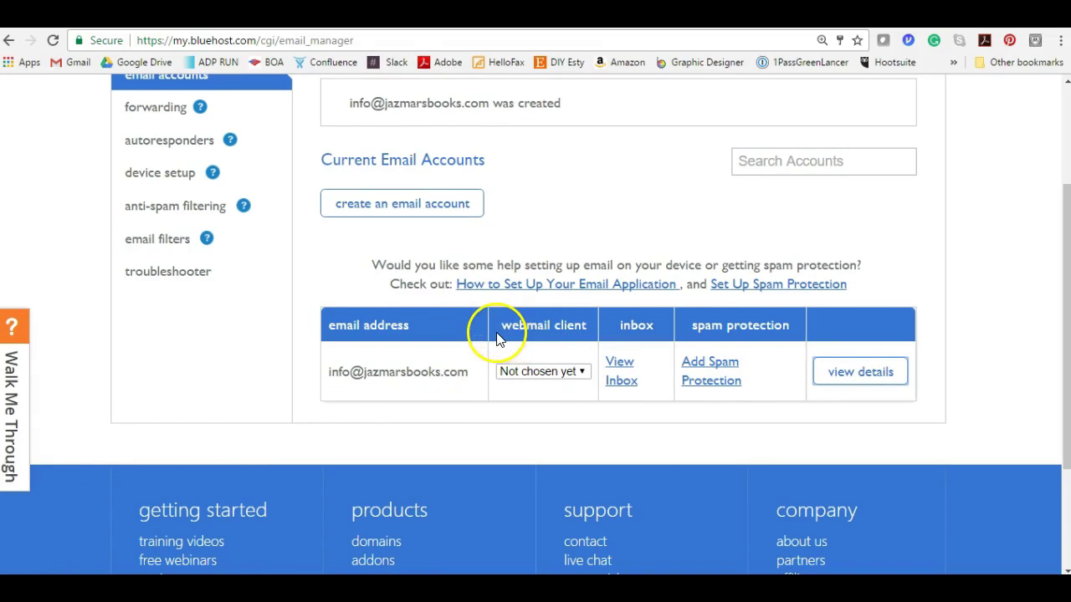
{"action": "left_click", "coordinate": [505, 372]}
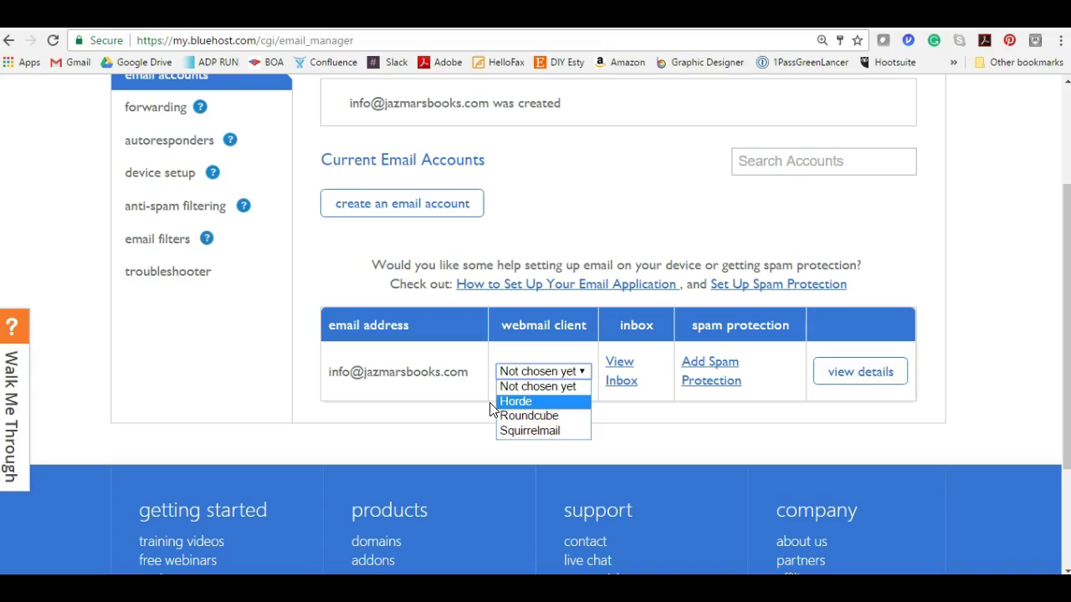
- Close the webmail client list without picking Horde, Roundcube or Squirrelmail
{"action": "left_click", "coordinate": [490, 407]}
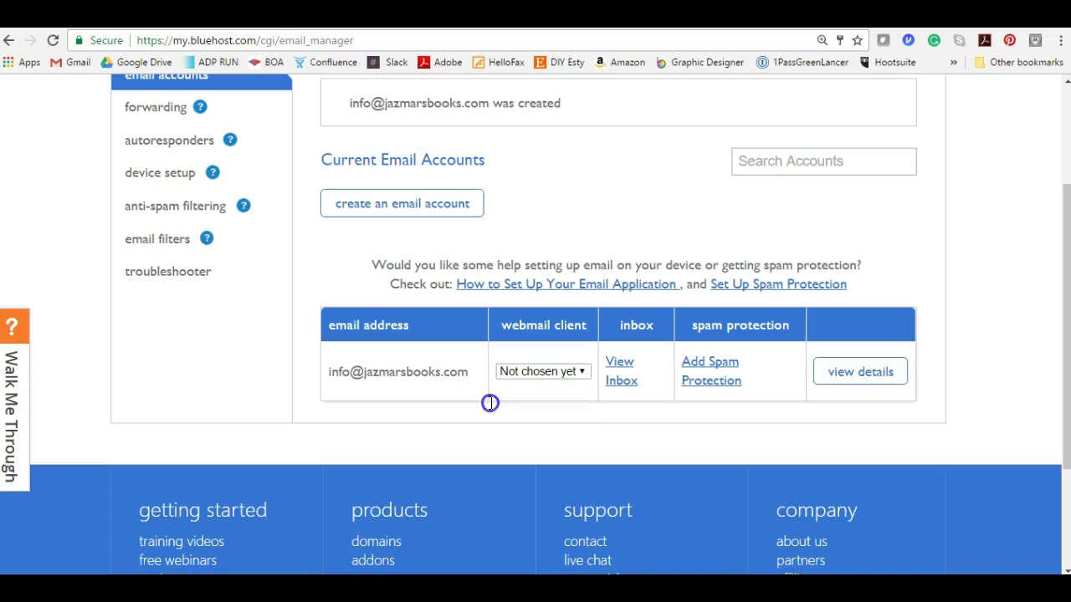
{"action": "left_click", "coordinate": [537, 372]}
{"action": "left_click", "coordinate": [516, 368]}
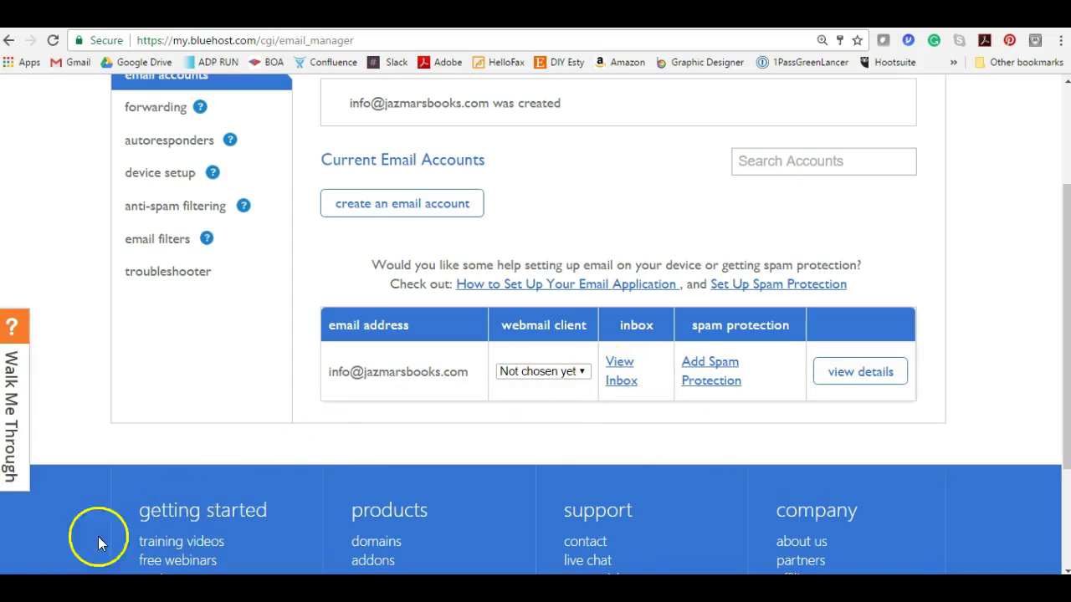
- Return to the hosting home page and go to the website builder page offering WordPress
{"action": "left_click_drag", "start_coordinate": [1063, 414], "coordinate": [1064, 295]}
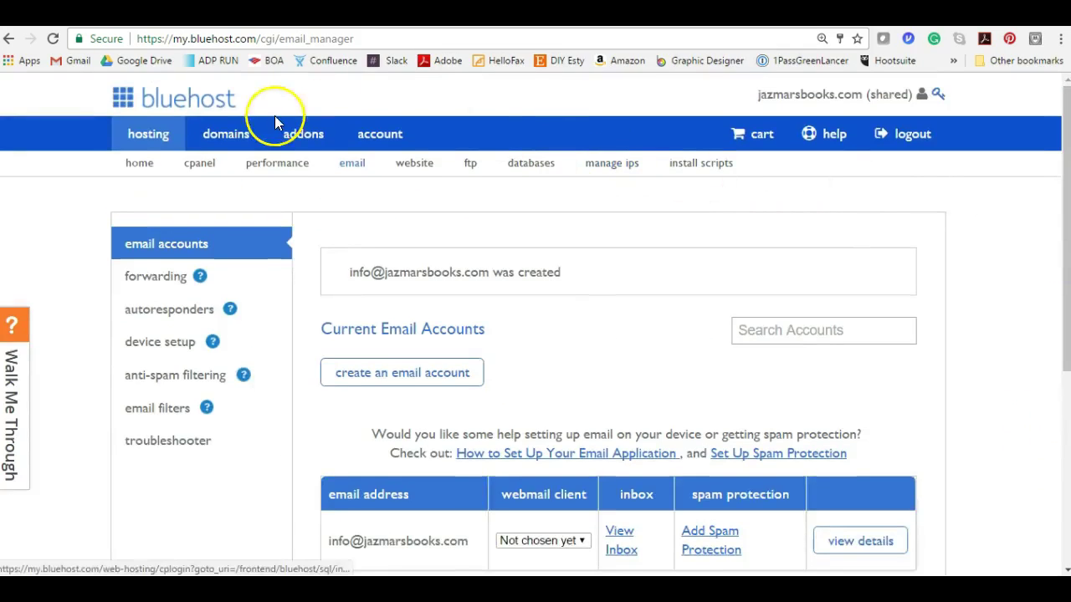
{"action": "left_click", "coordinate": [219, 109]}
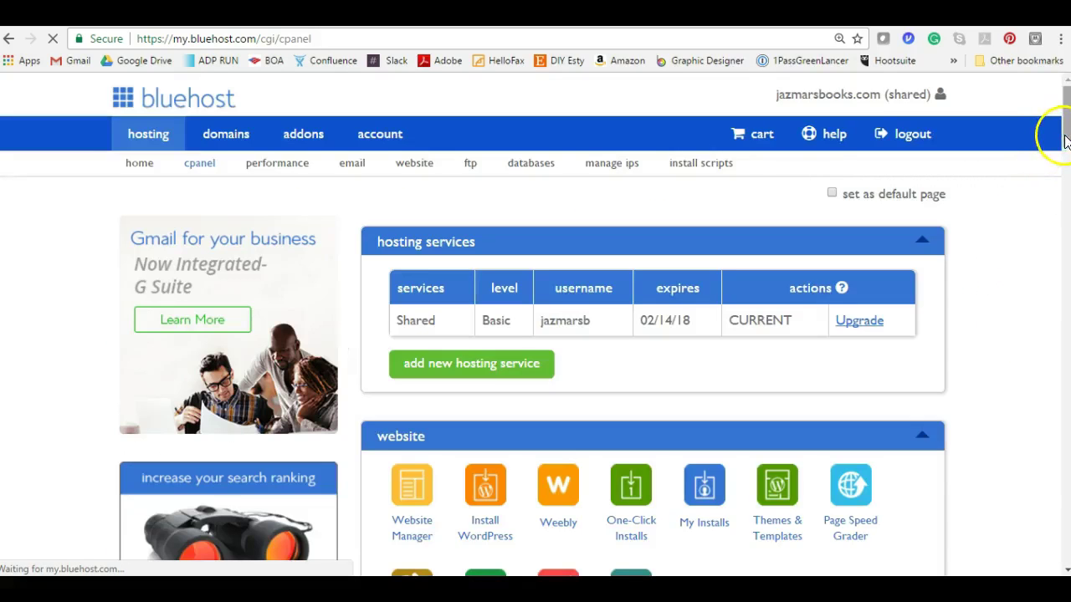
{"action": "left_click", "coordinate": [414, 173]}
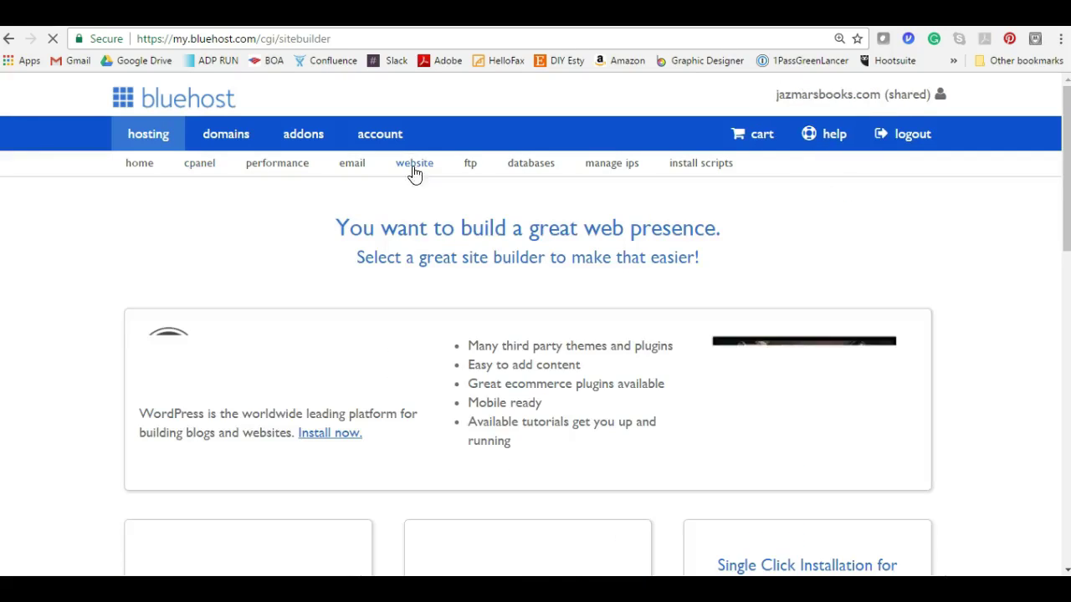
{"action": "left_click", "coordinate": [530, 266]}
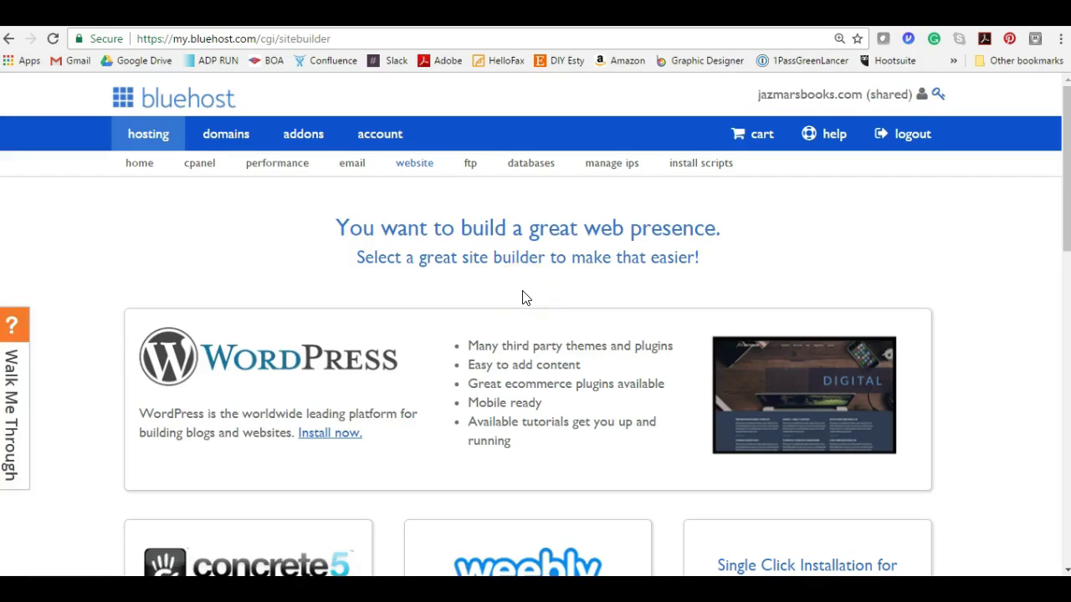
{"action": "left_click", "coordinate": [1064, 138]}
{"action": "left_click_drag", "start_coordinate": [1064, 138], "coordinate": [1032, 148]}
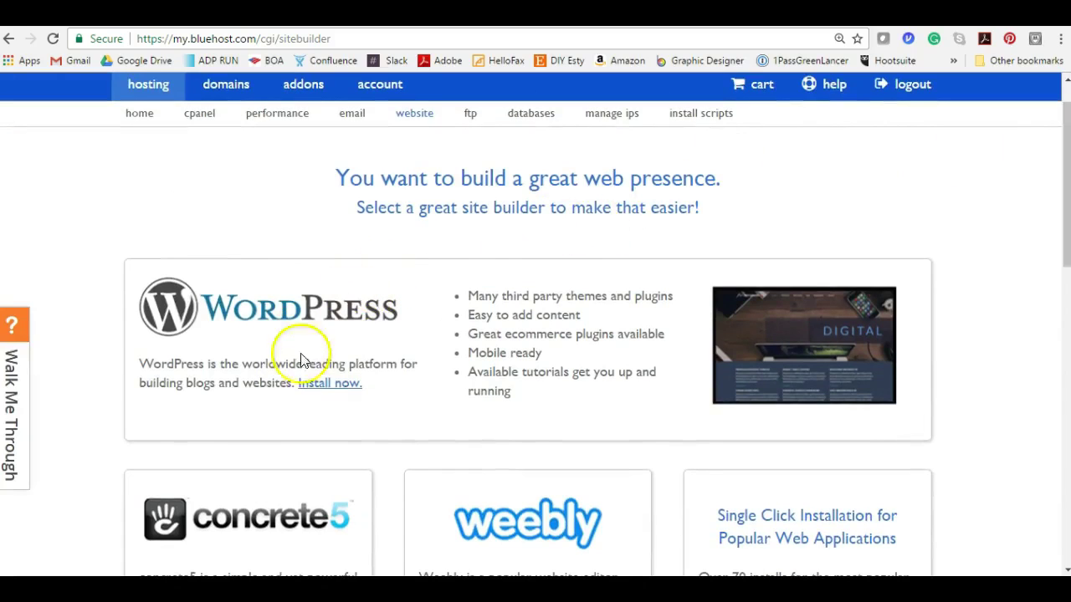
- Start the WordPress install, dismiss the mailing-list offer, and proceed with Get Started
{"action": "left_click", "coordinate": [309, 384]}
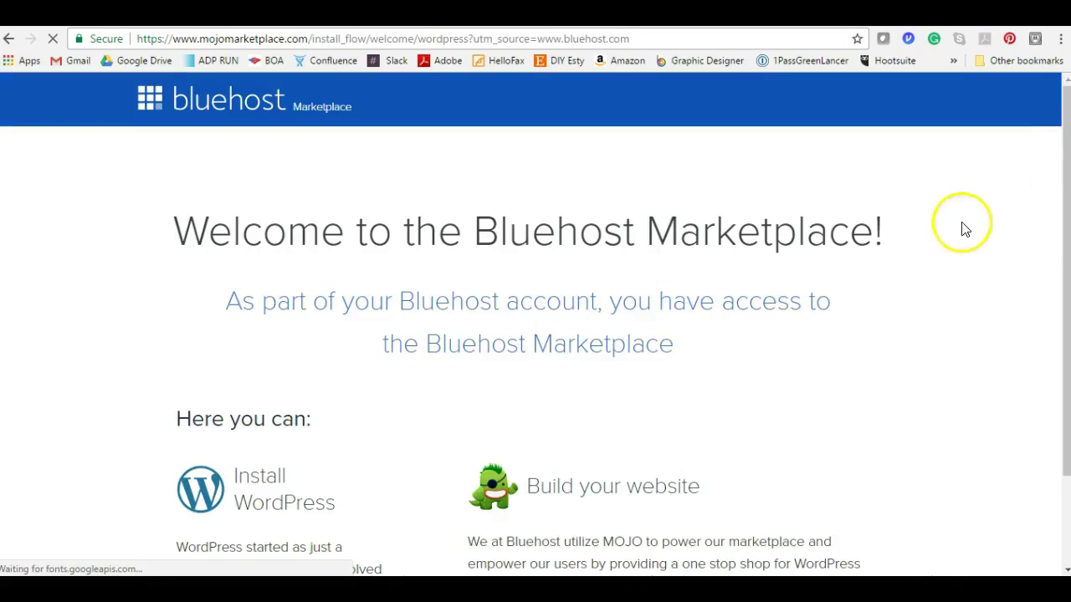
{"action": "mouse_move", "coordinate": [1051, 125]}
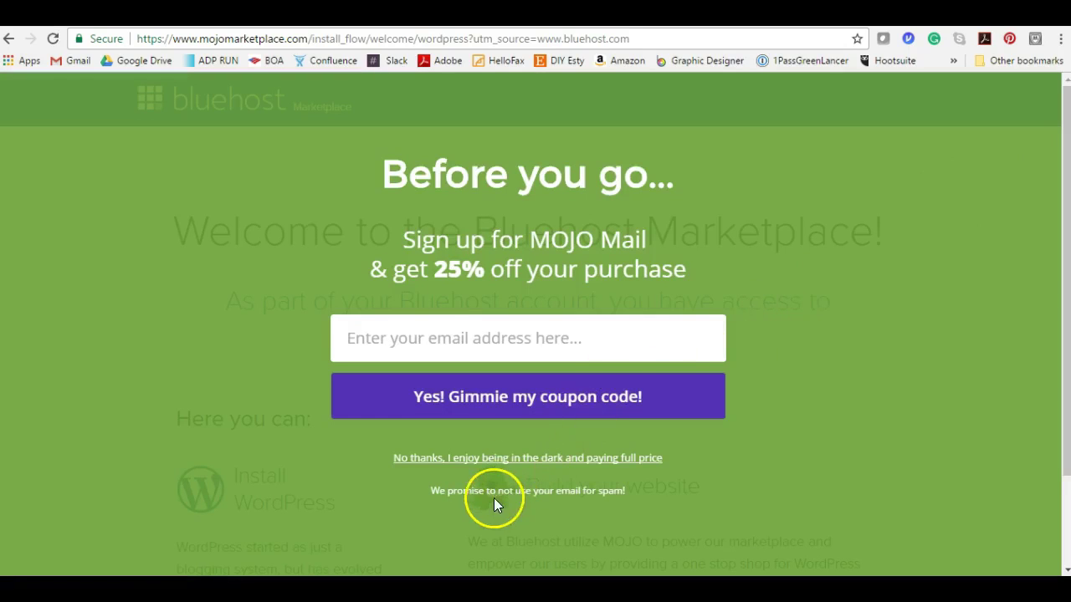
{"action": "left_click", "coordinate": [492, 461]}
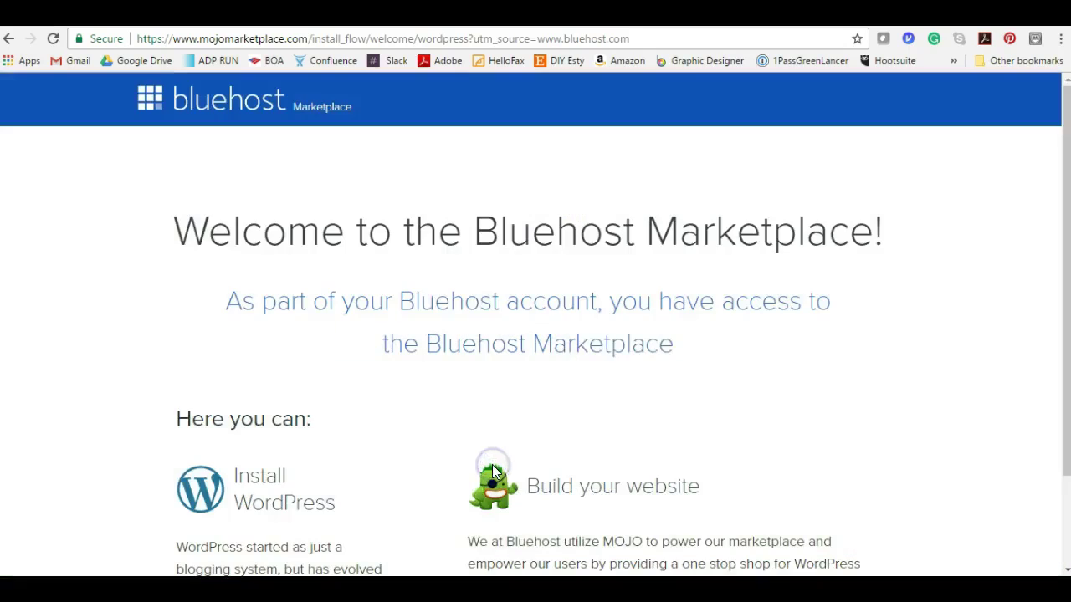
{"action": "left_click_drag", "start_coordinate": [1059, 138], "coordinate": [1064, 284]}
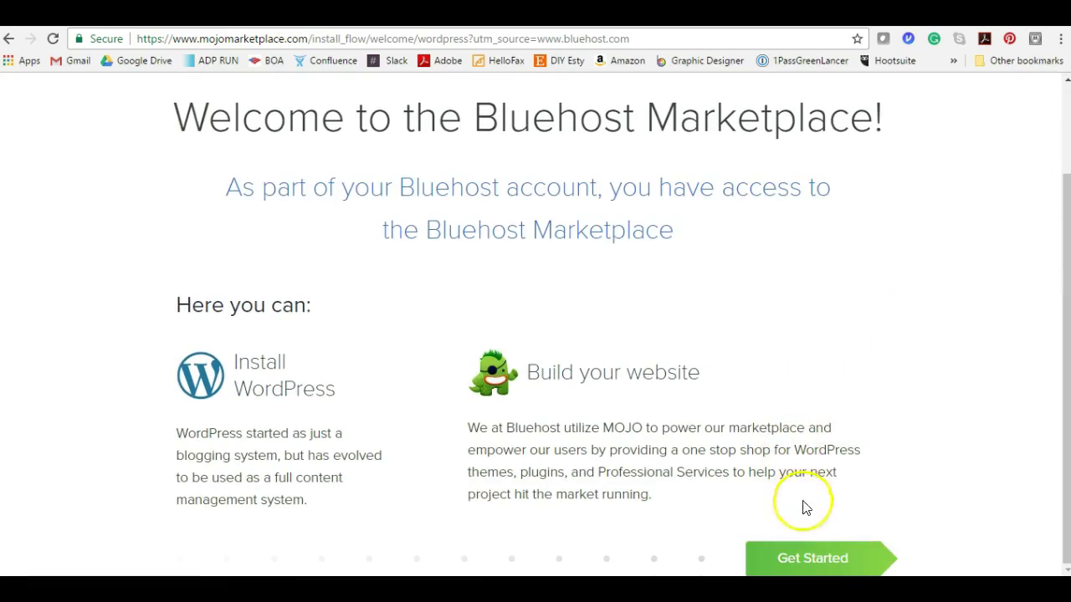
{"action": "left_click", "coordinate": [800, 560]}
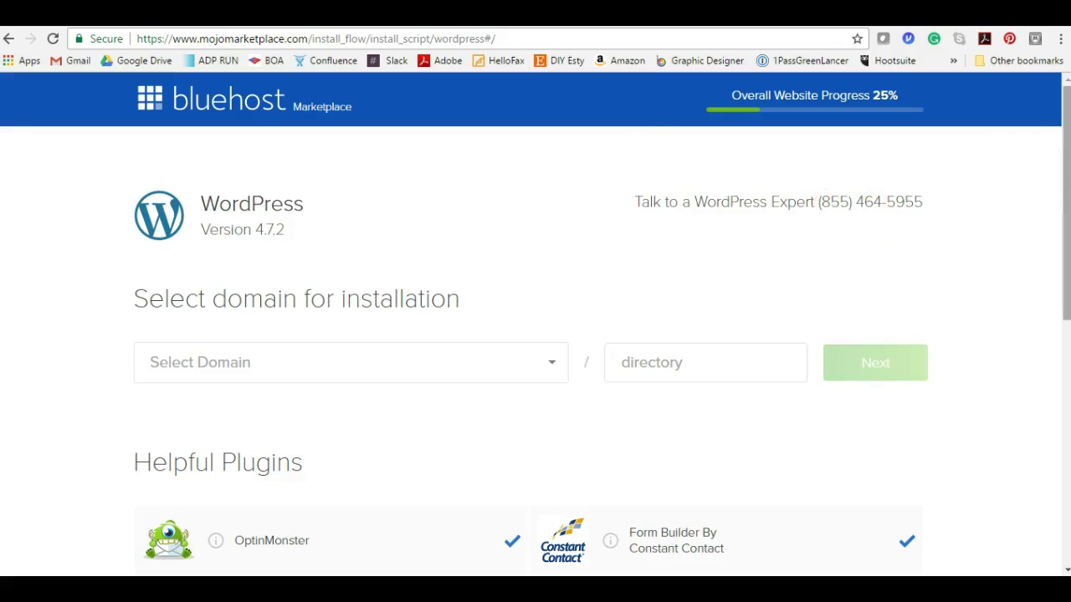
{"action": "left_click_drag", "start_coordinate": [1068, 184], "coordinate": [1066, 226]}
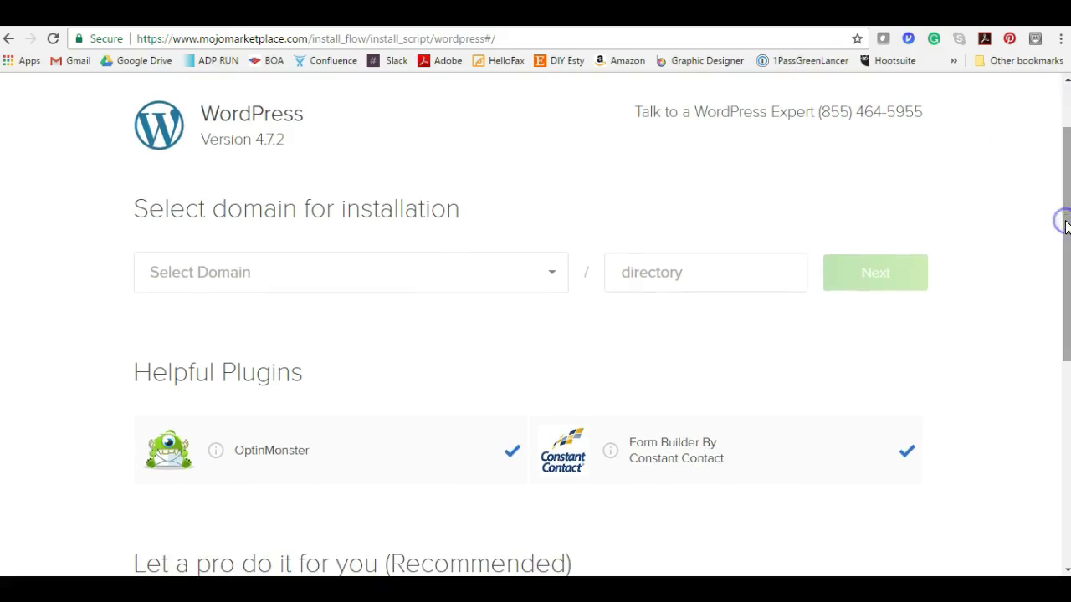
{"action": "left_click", "coordinate": [551, 273]}
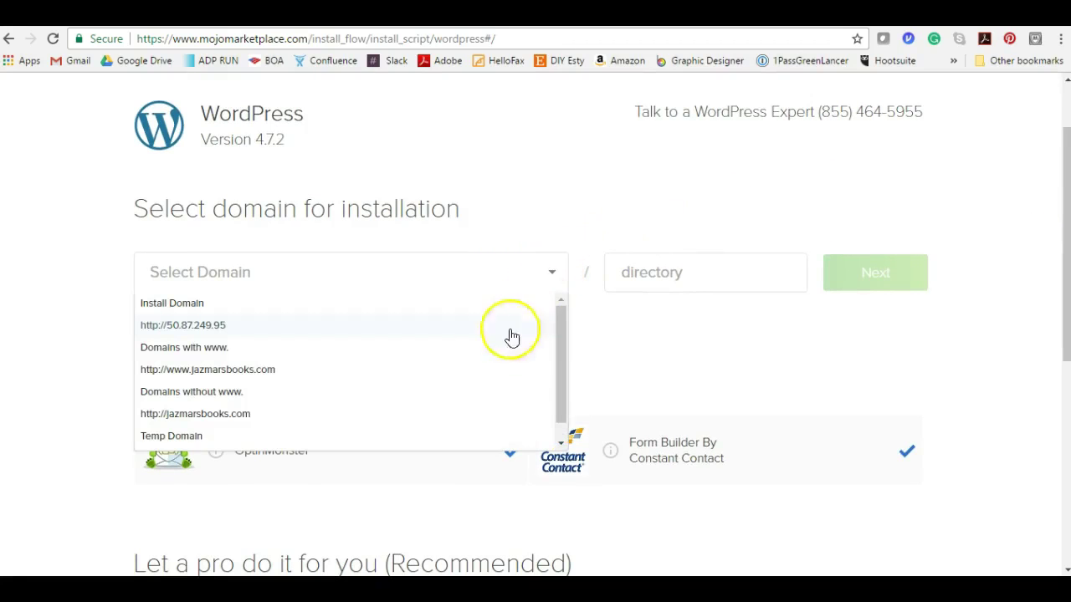
{"action": "left_click", "coordinate": [443, 369]}
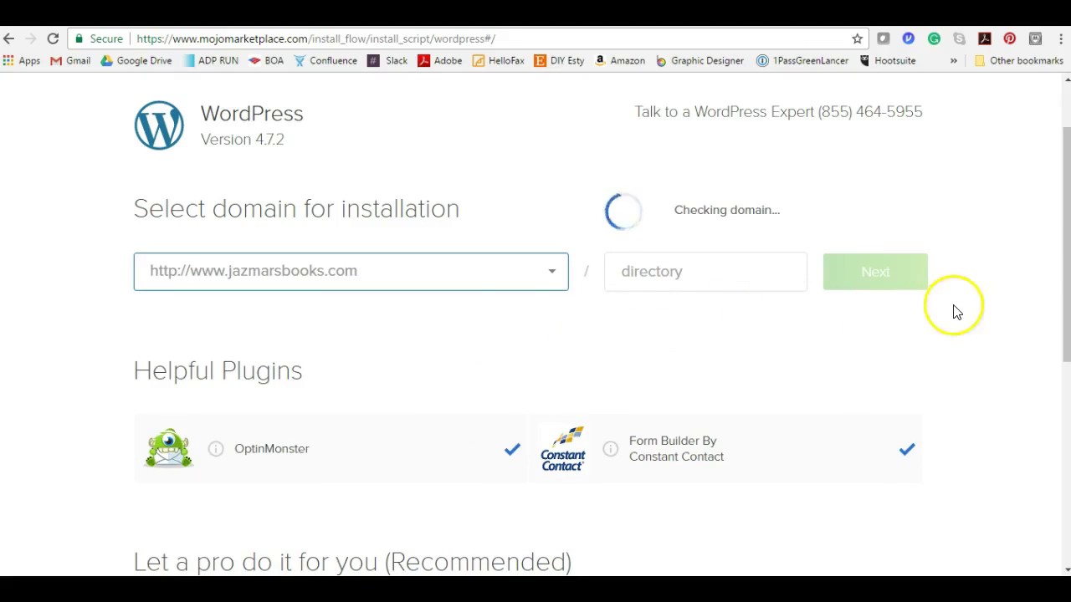
{"action": "left_click", "coordinate": [1064, 255]}
{"action": "mouse_move", "coordinate": [1064, 255]}
{"action": "left_mouse_down"}
{"action": "mouse_move", "coordinate": [1065, 365]}
{"action": "mouse_move", "coordinate": [1066, 243]}
{"action": "left_mouse_up"}
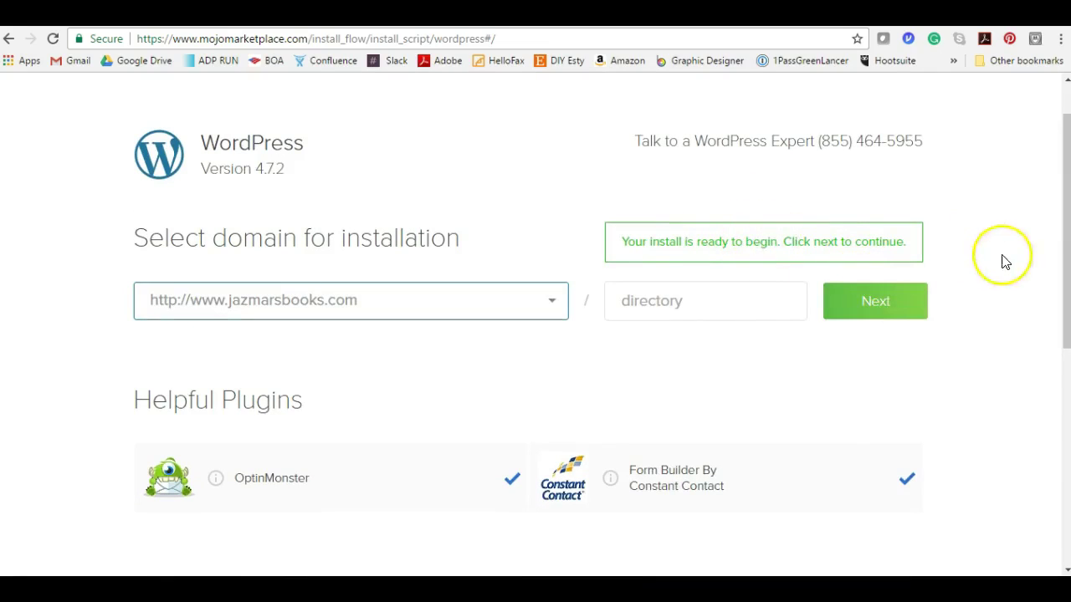
{"action": "scroll", "coordinate": [1066, 276], "scroll_direction": "down", "scroll_amount": 4}
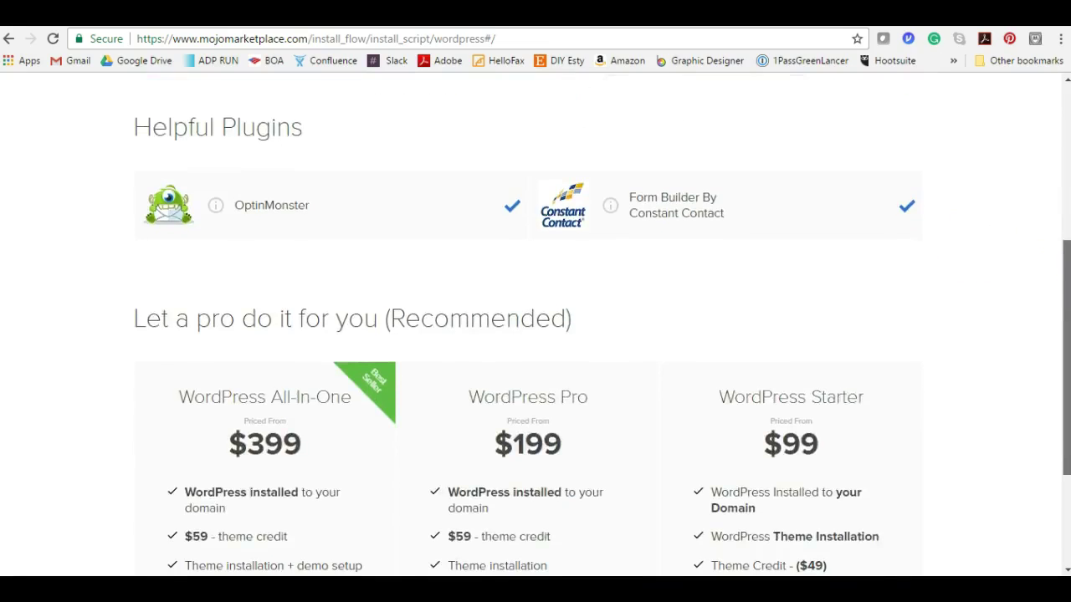
{"action": "scroll", "coordinate": [1066, 335], "scroll_direction": "down", "scroll_amount": 2}
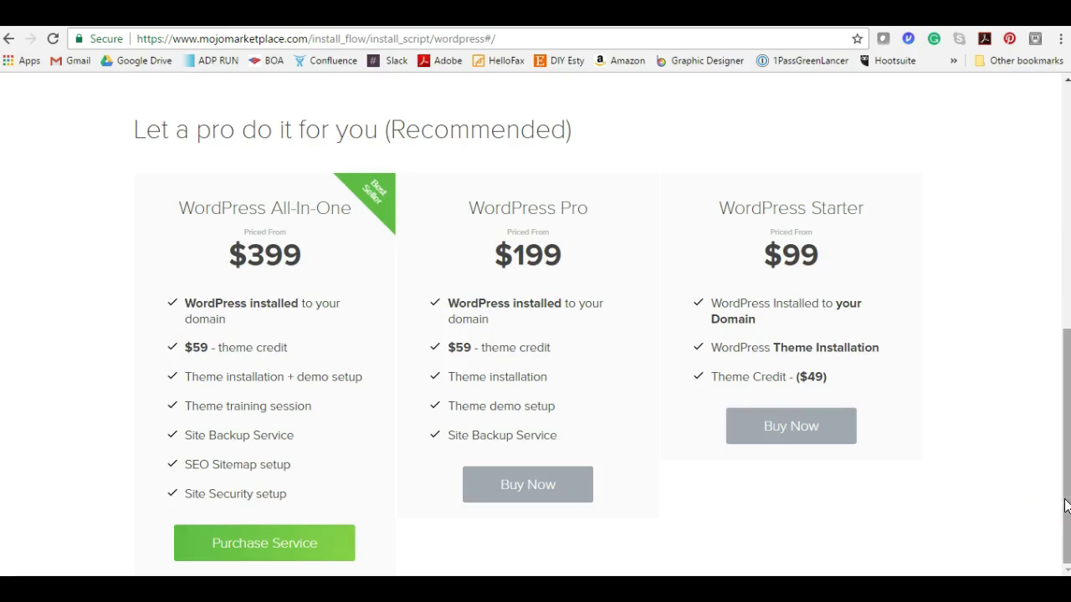
{"action": "left_click", "coordinate": [1065, 505]}
{"action": "left_click_drag", "start_coordinate": [1065, 505], "coordinate": [1026, 249]}
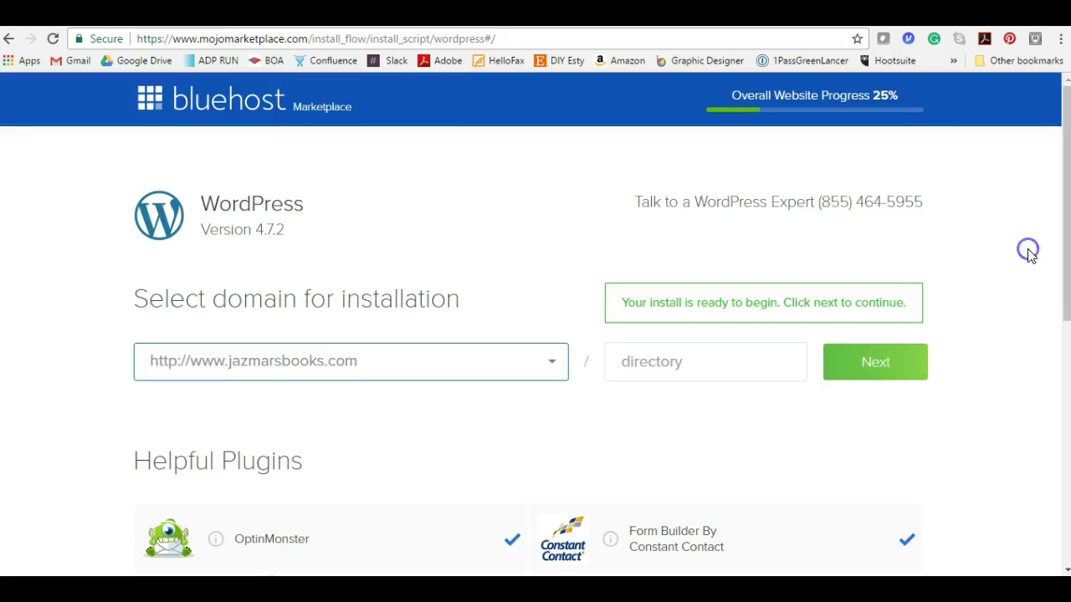
{"action": "left_click", "coordinate": [866, 362]}
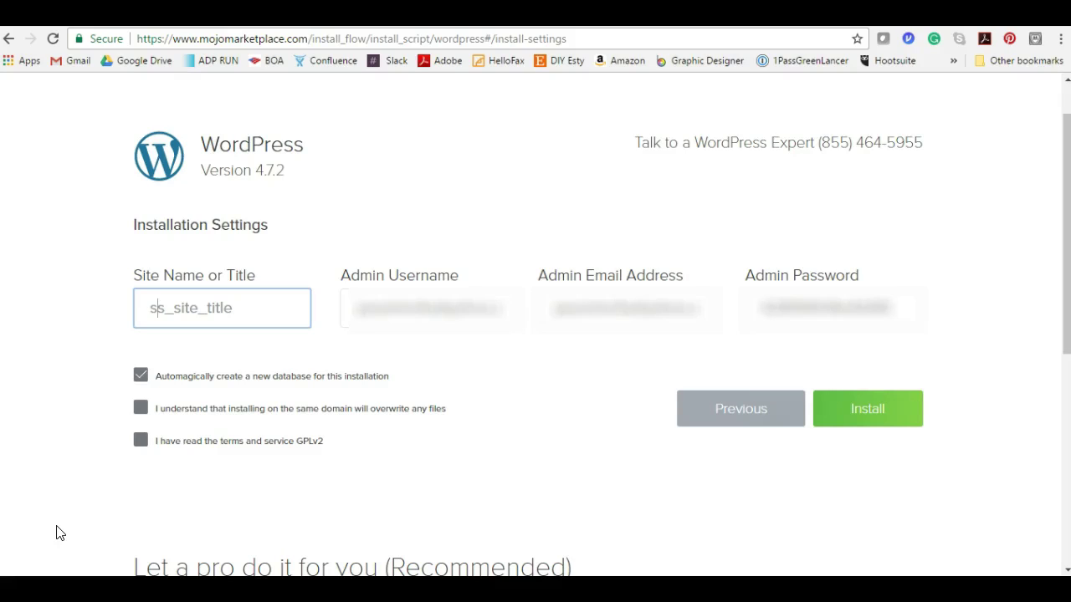
- Replace the site title with 'Jazma' 'Books', accept the terms and start installing WordPress
{"action": "key", "text": "BackSpace"}
{"action": "key", "text": "BackSpace"}
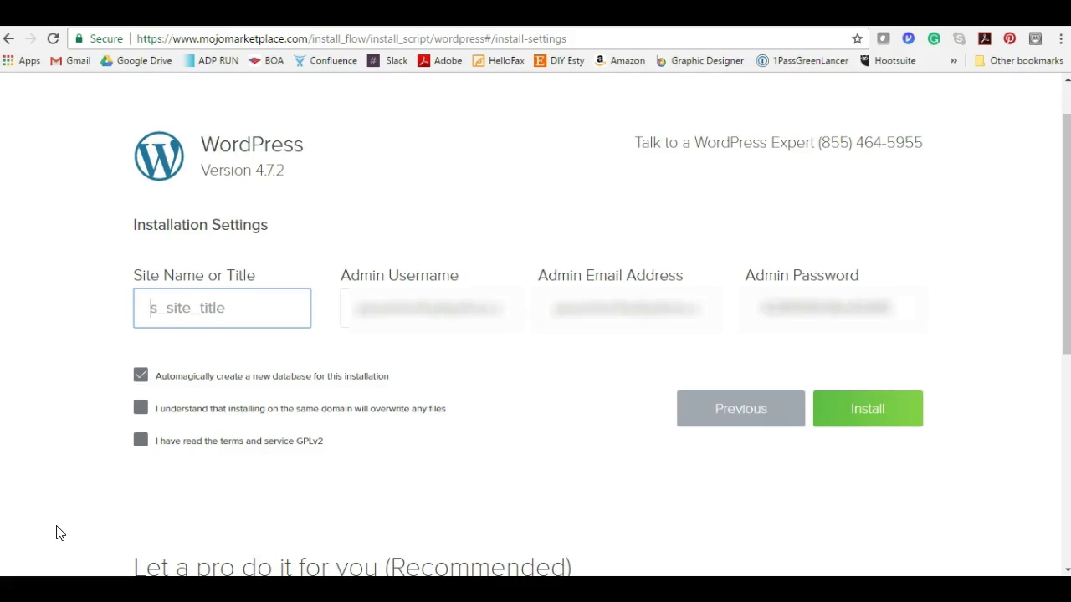
{"action": "key", "text": "Delete"}
{"action": "key", "text": "Delete"}
{"action": "key", "text": "Delete"}
{"action": "key", "text": "Delete"}
{"action": "key", "text": "Delete"}
{"action": "key", "text": "Delete"}
{"action": "key", "text": "Delete"}
{"action": "key", "text": "Delete"}
{"action": "key", "text": "Delete"}
{"action": "key", "text": "Delete"}
{"action": "key", "text": "Delete"}
{"action": "type", "text": "Jazmars"}
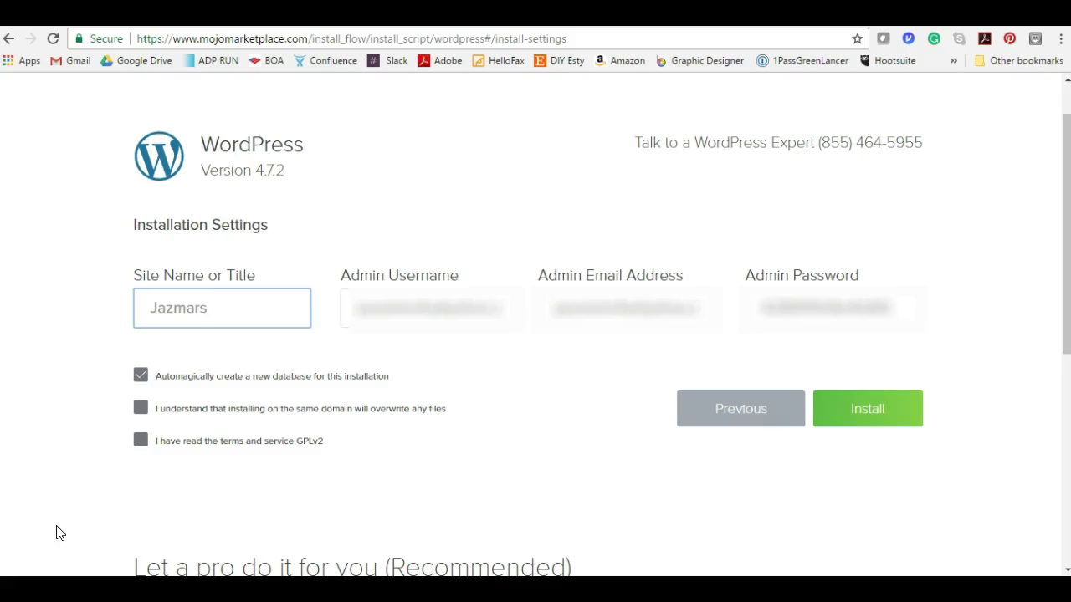
{"action": "type", "text": "Books"}
{"action": "key", "text": "Tab"}
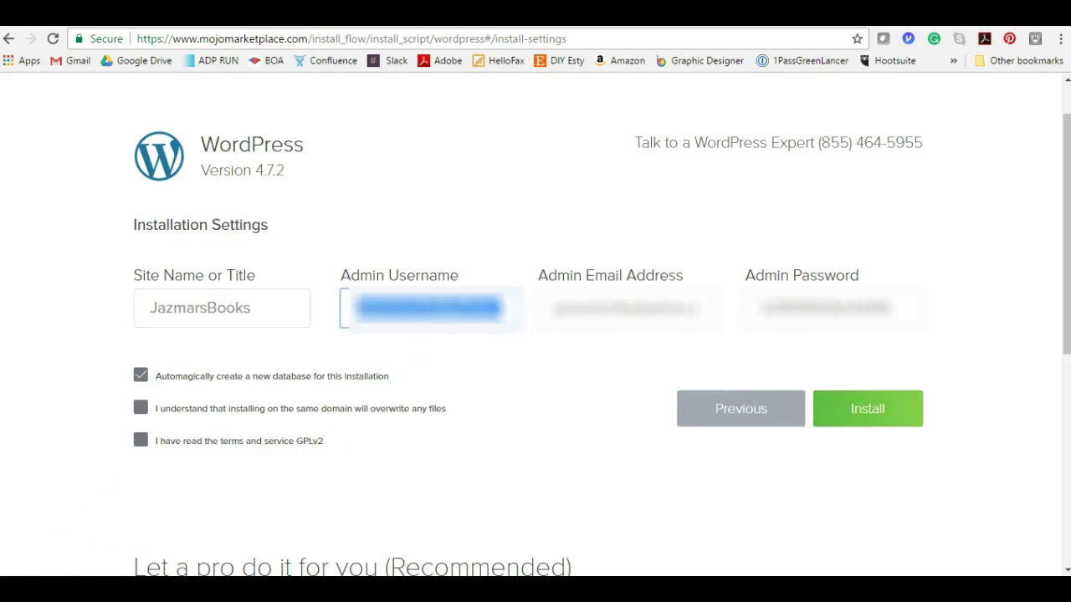
{"action": "left_click", "coordinate": [874, 417]}
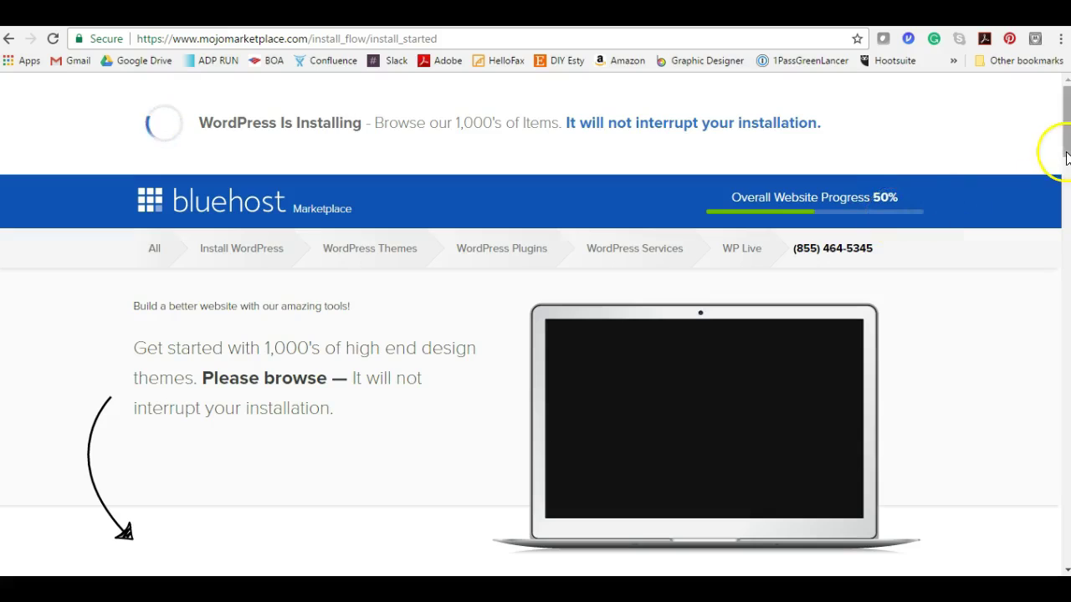
- Scroll through the Marketplace theme listings while the WordPress installation finishes
{"action": "left_click_drag", "start_coordinate": [1065, 161], "coordinate": [1066, 218]}
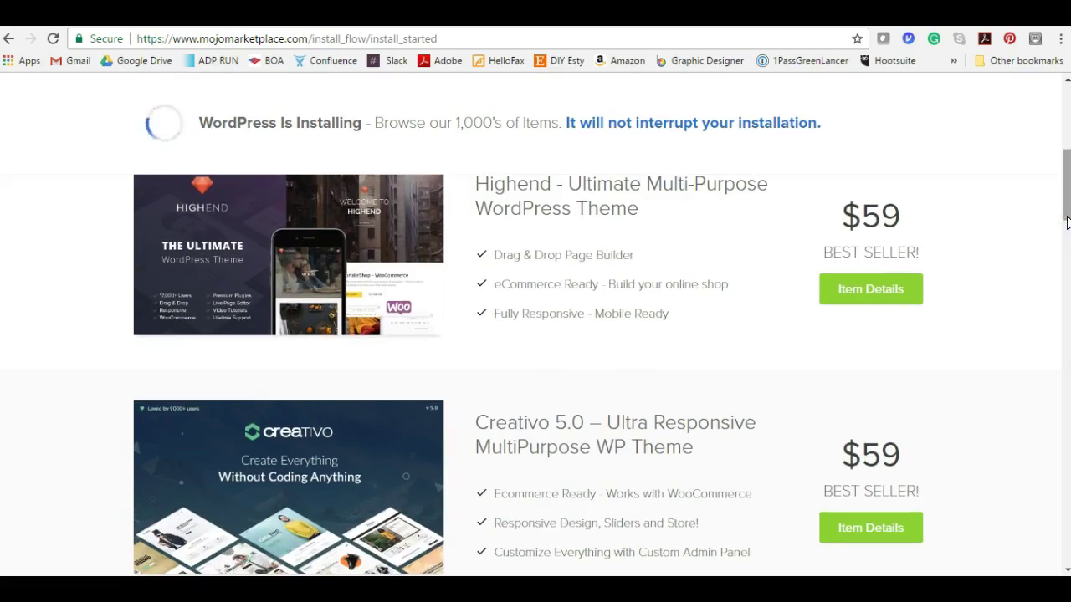
{"action": "left_click_drag", "start_coordinate": [1068, 222], "coordinate": [1057, 377]}
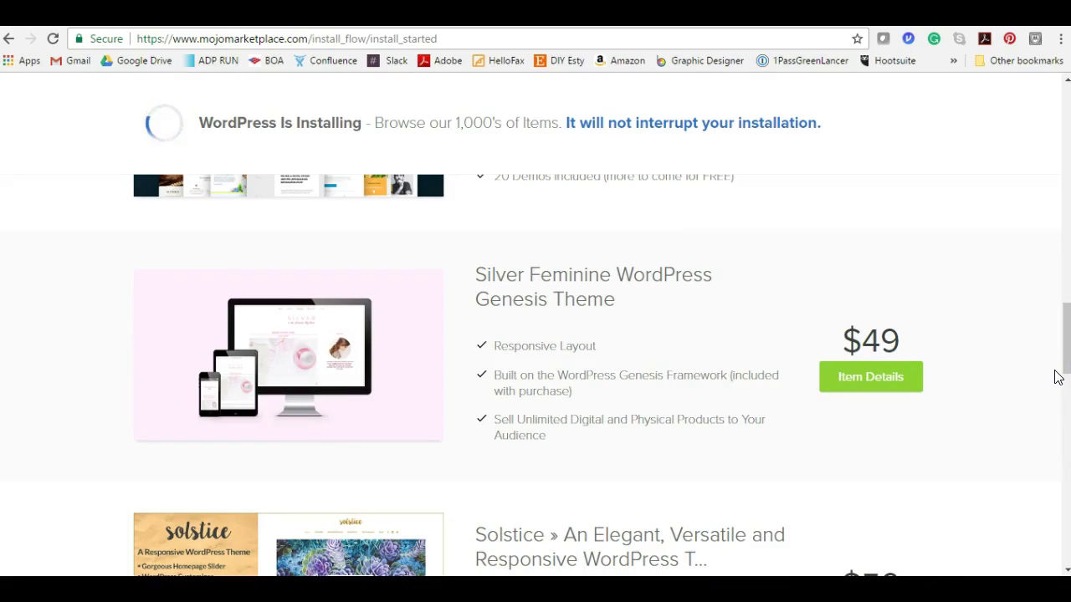
{"action": "left_click_drag", "start_coordinate": [1056, 376], "coordinate": [1065, 375]}
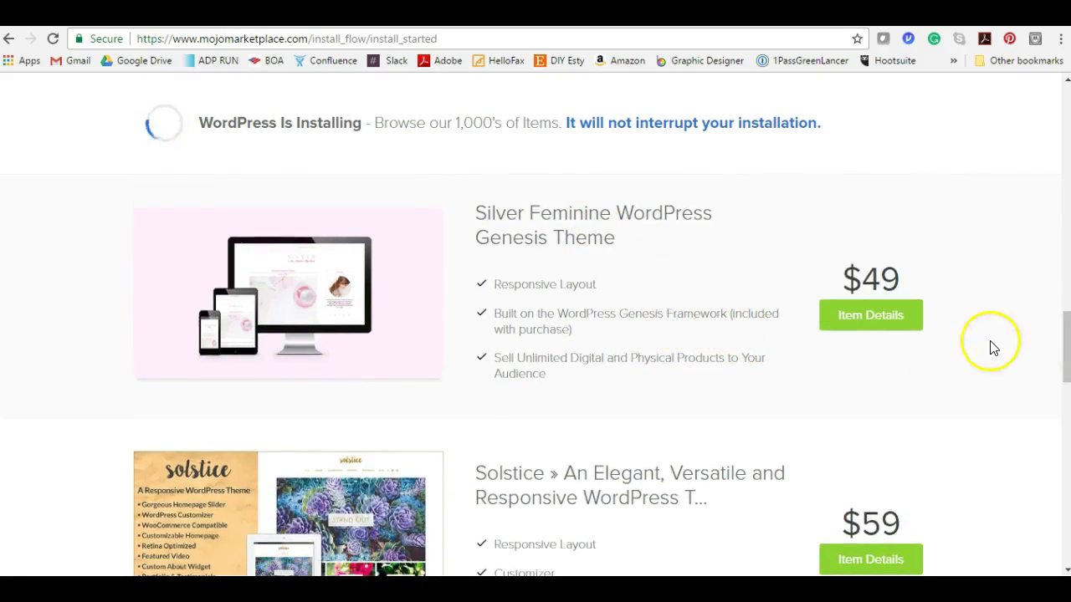
{"action": "left_click_drag", "start_coordinate": [1065, 363], "coordinate": [1064, 117]}
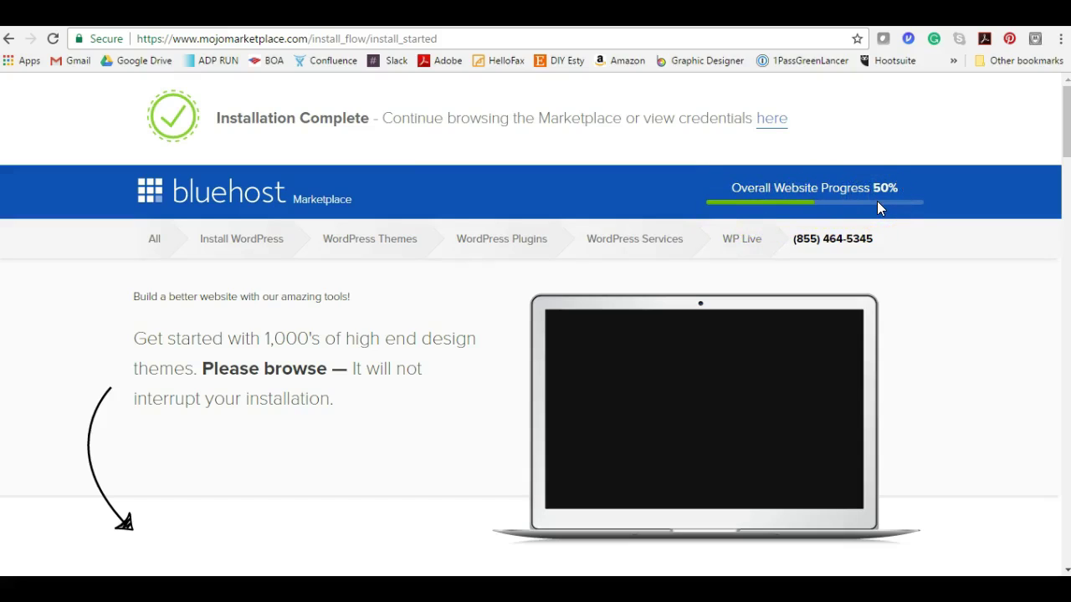
- Follow the 'here' credentials link and review the success page for jazmarsbooks.com/wp-admin
{"action": "left_click", "coordinate": [769, 125]}
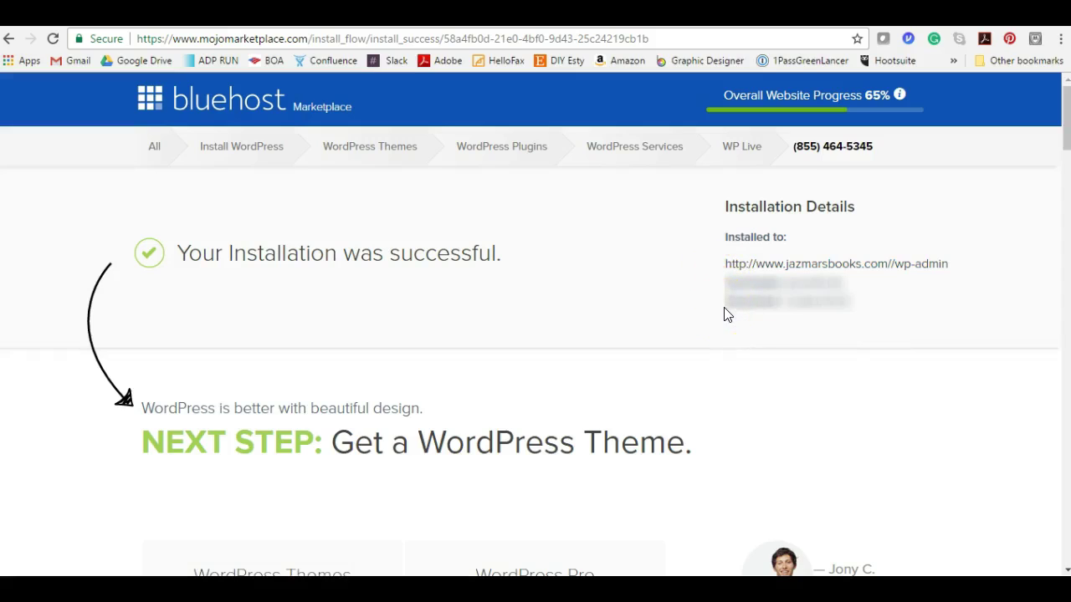
{"action": "left_click", "coordinate": [1062, 144]}
{"action": "left_click_drag", "start_coordinate": [1062, 144], "coordinate": [1057, 299]}
{"action": "key", "text": "Home"}
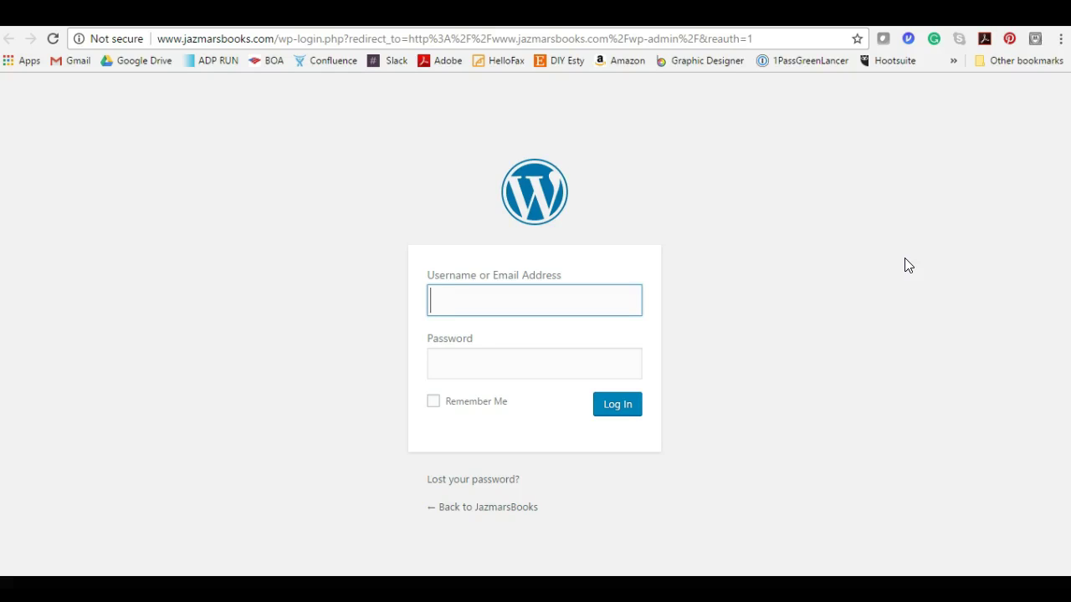
- Bookmark the WordPress login page as JazmarsBooks and move it onto the visible bookmarks bar
{"action": "left_click", "coordinate": [855, 39]}
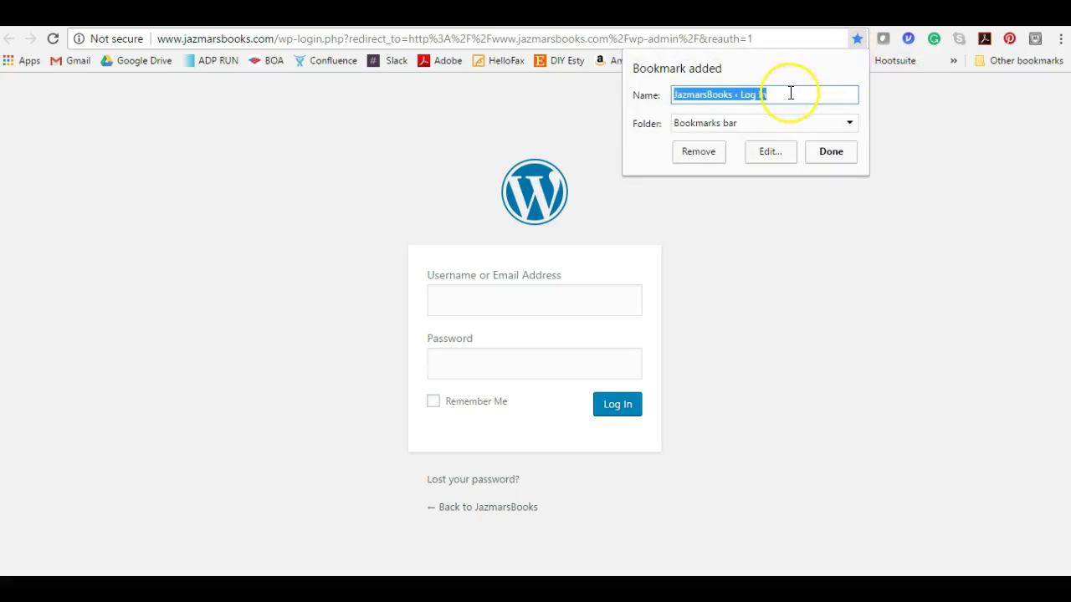
{"action": "left_click", "coordinate": [791, 92]}
{"action": "key", "text": "BackSpace"}
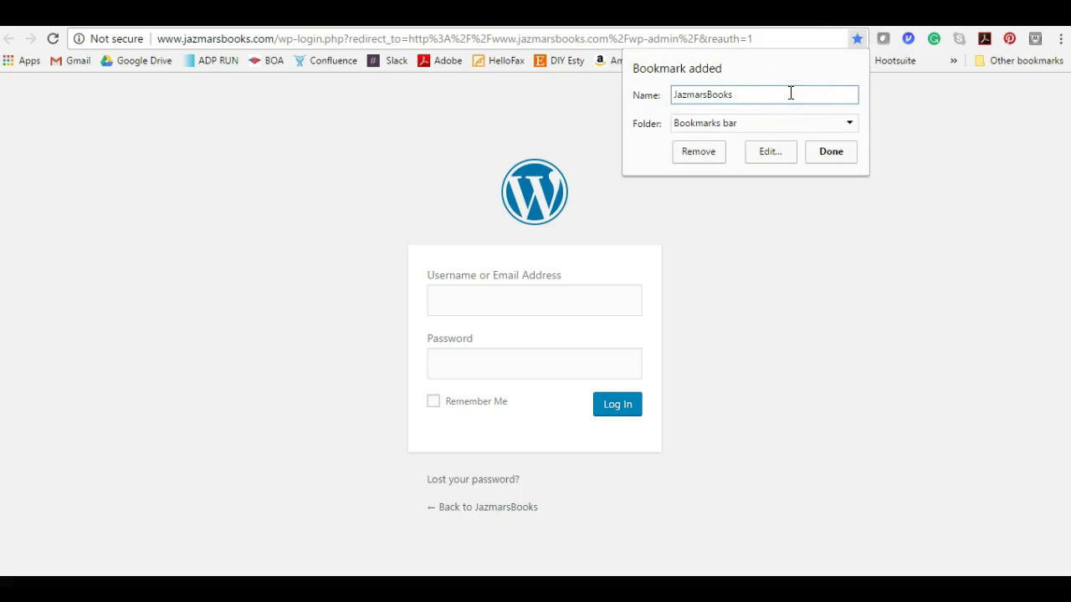
{"action": "left_click", "coordinate": [824, 151]}
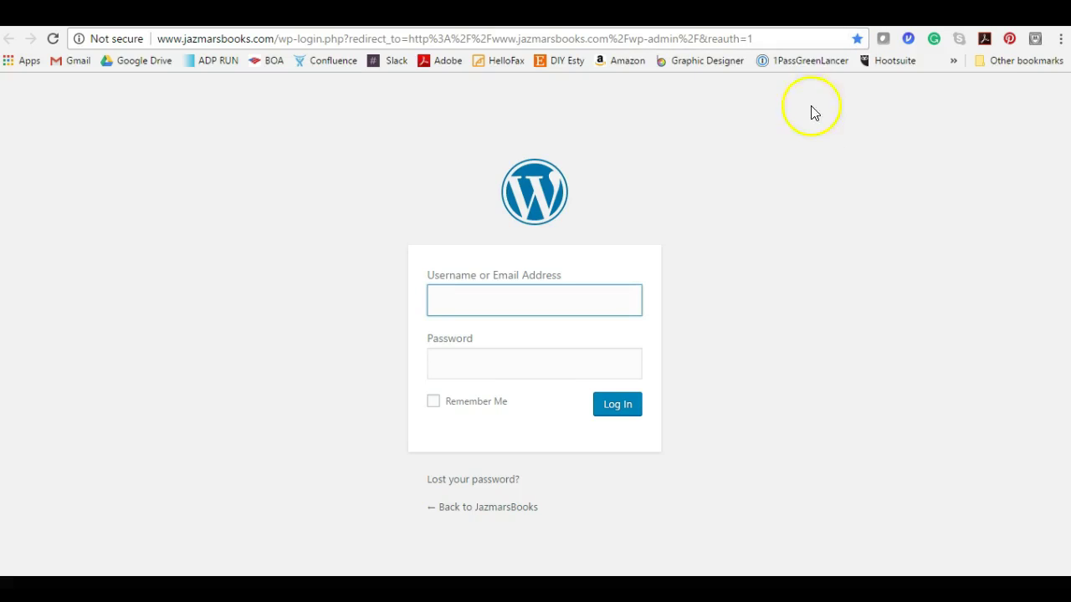
{"action": "left_click", "coordinate": [954, 64]}
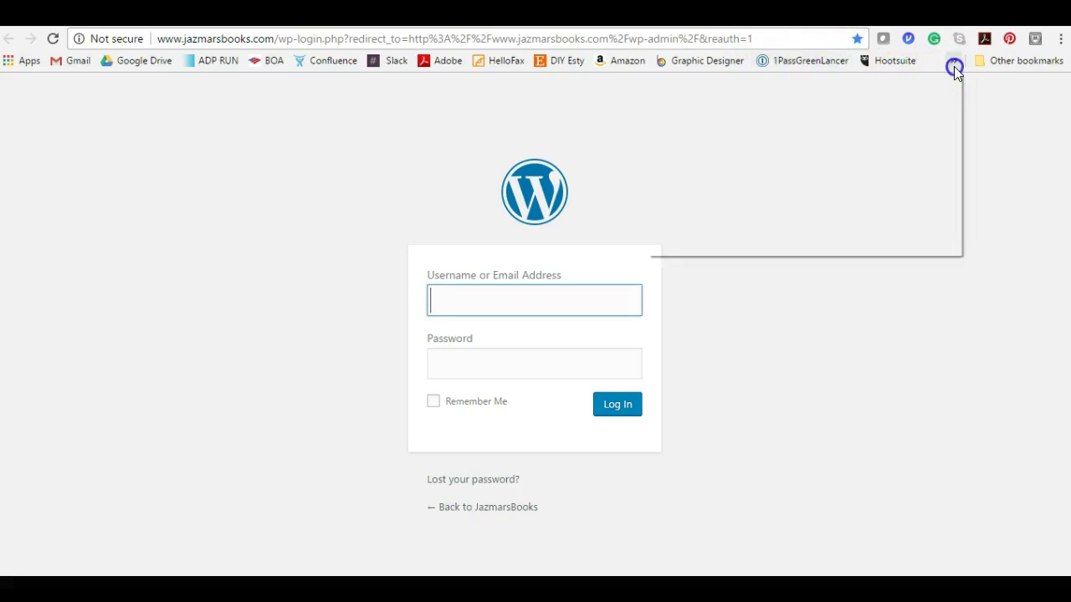
{"action": "mouse_move", "coordinate": [747, 246]}
{"action": "left_mouse_down"}
{"action": "mouse_move", "coordinate": [758, 102]}
{"action": "mouse_move", "coordinate": [731, 69]}
{"action": "mouse_move", "coordinate": [694, 53]}
{"action": "mouse_move", "coordinate": [482, 67]}
{"action": "left_mouse_up"}
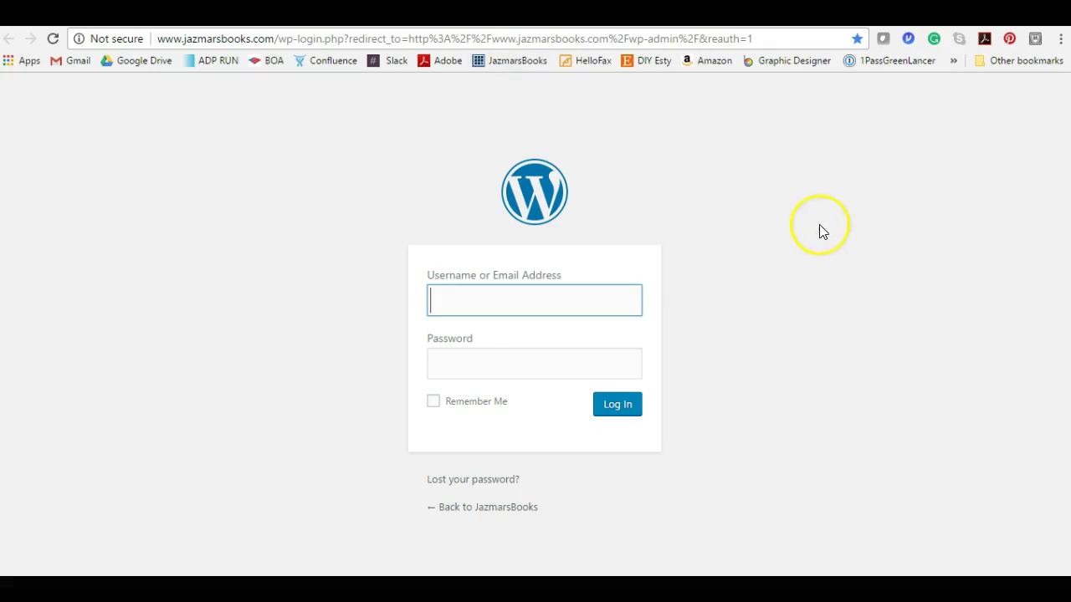
- Open the JazmarsBooks bookmark and log in with the saved username and password, ticking Remember Me
{"action": "left_click", "coordinate": [489, 63]}
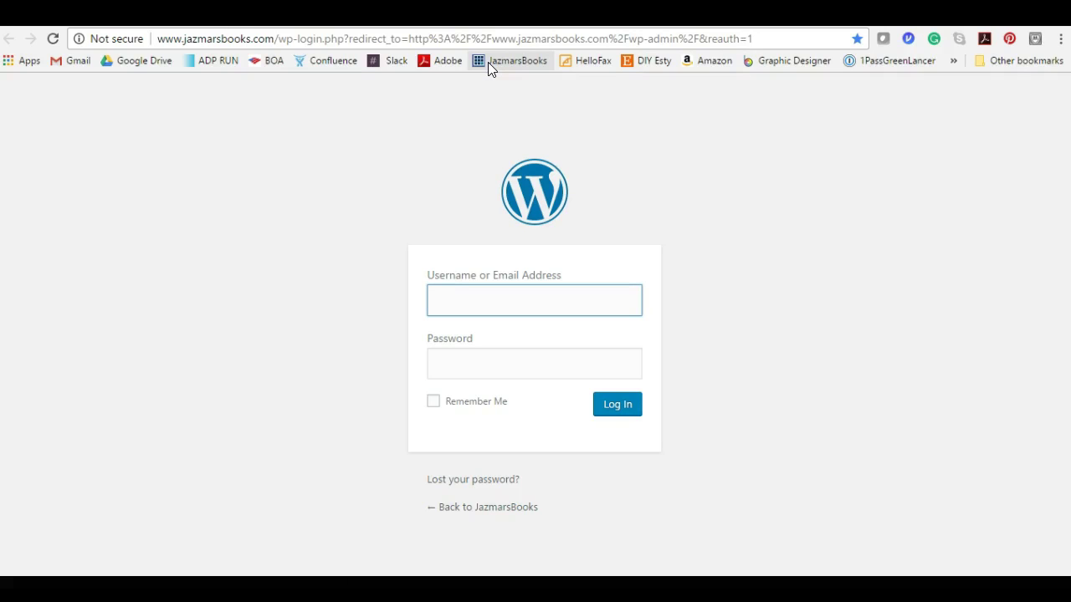
{"action": "key", "text": "Down"}
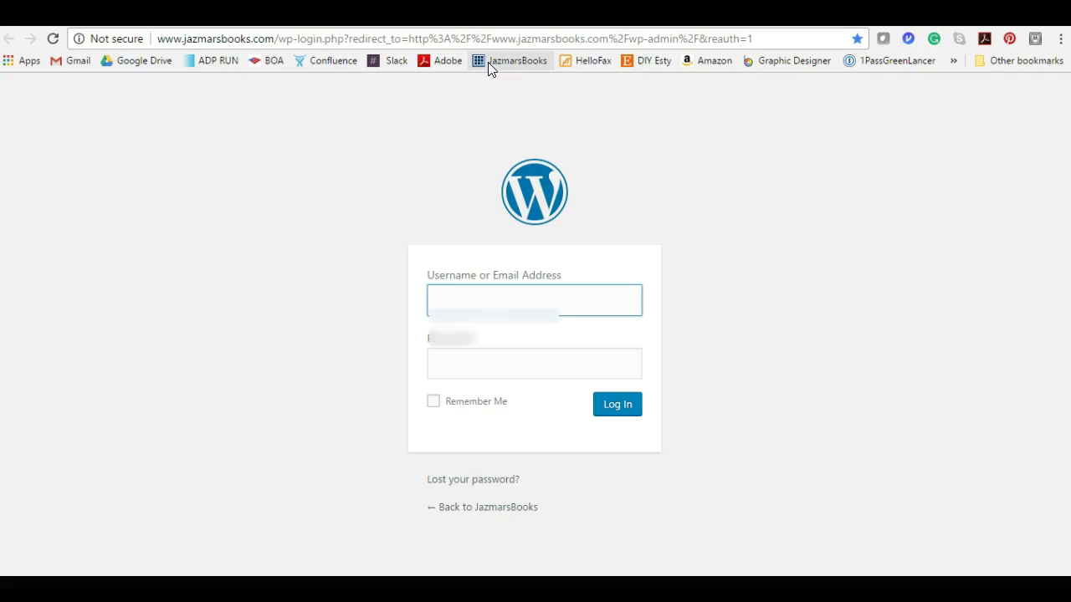
{"action": "key", "text": "Return"}
{"action": "key", "text": "Tab"}
{"action": "type", "text": "****"}
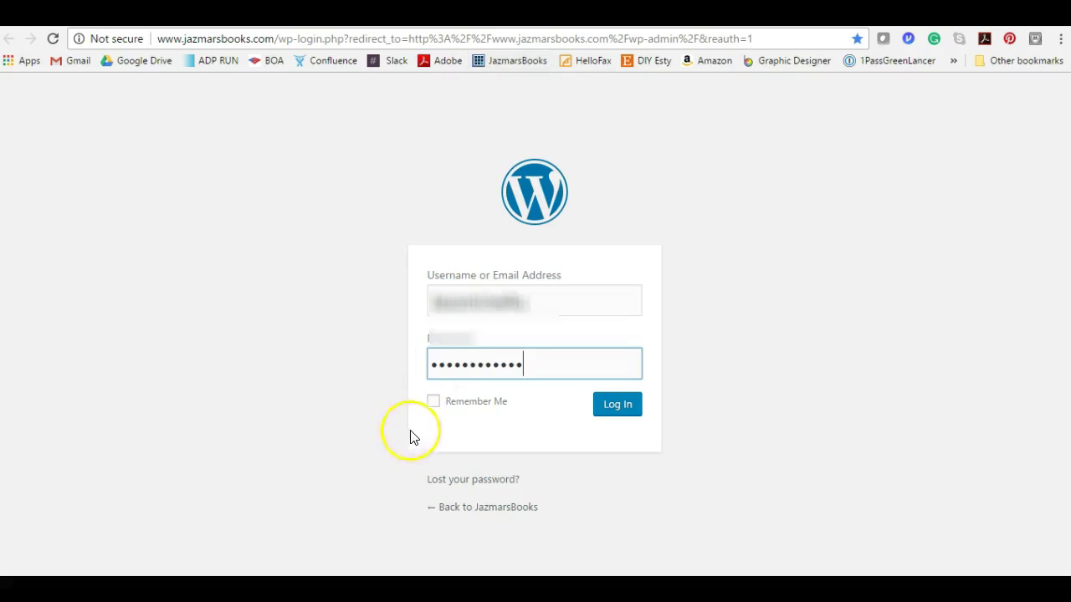
{"action": "left_click", "coordinate": [433, 402]}
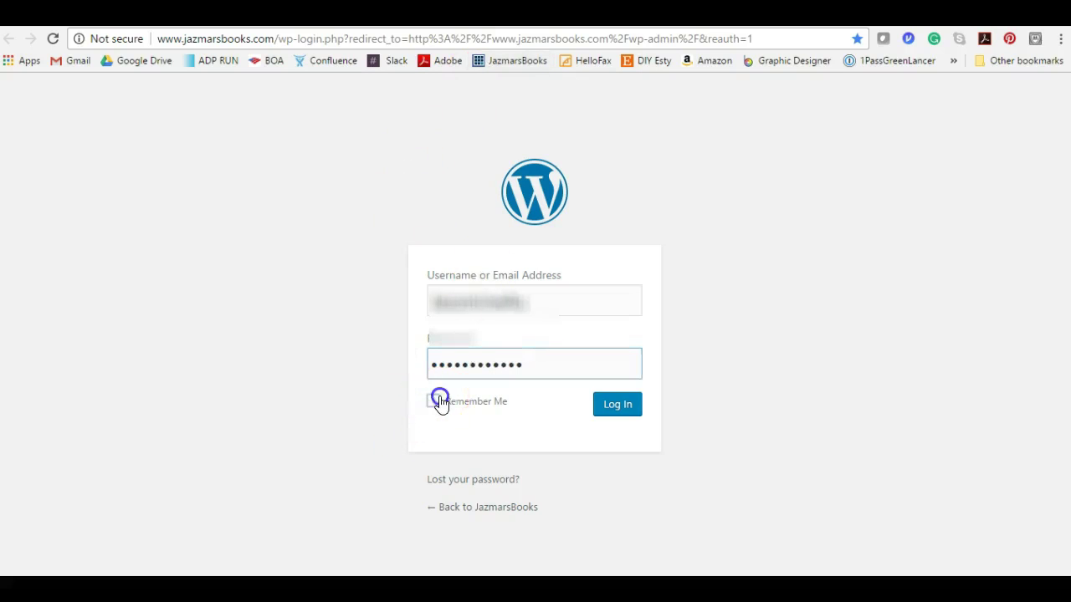
{"action": "left_click", "coordinate": [626, 407]}
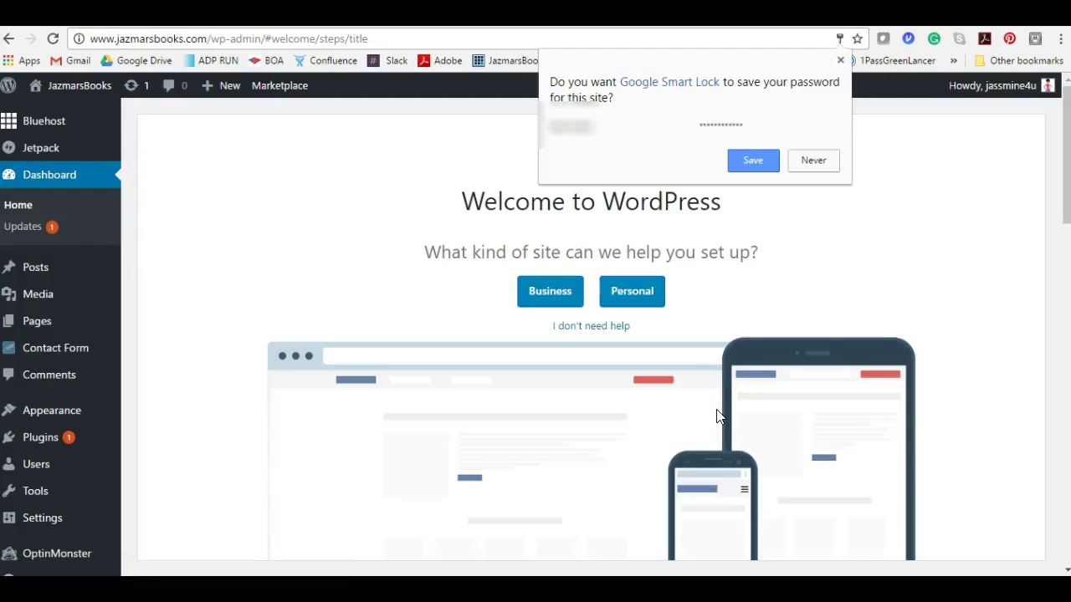
- Dismiss the Smart Lock save-password prompt and choose 'I don't need help' on the welcome screen
{"action": "left_click", "coordinate": [845, 64]}
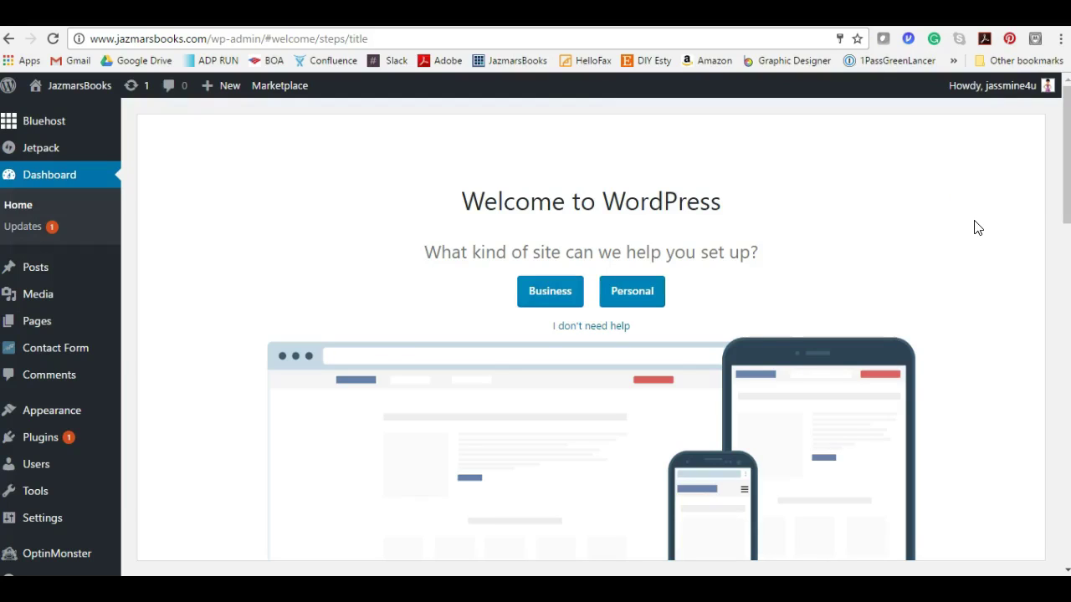
{"action": "left_click", "coordinate": [609, 327]}
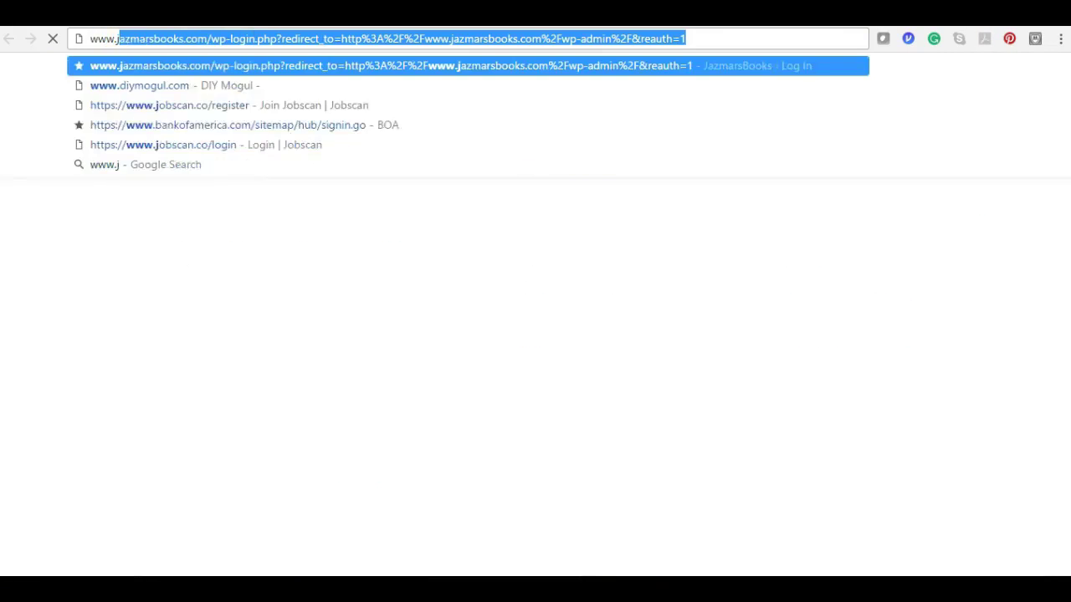
{"action": "type", "text": "s"}
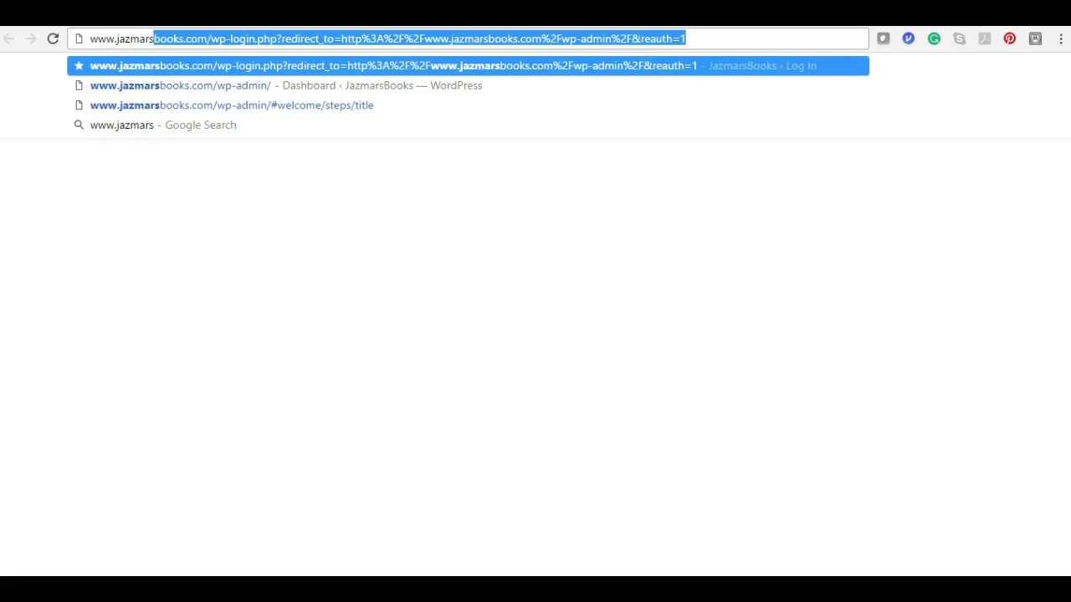
{"action": "type", "text": "books.com"}
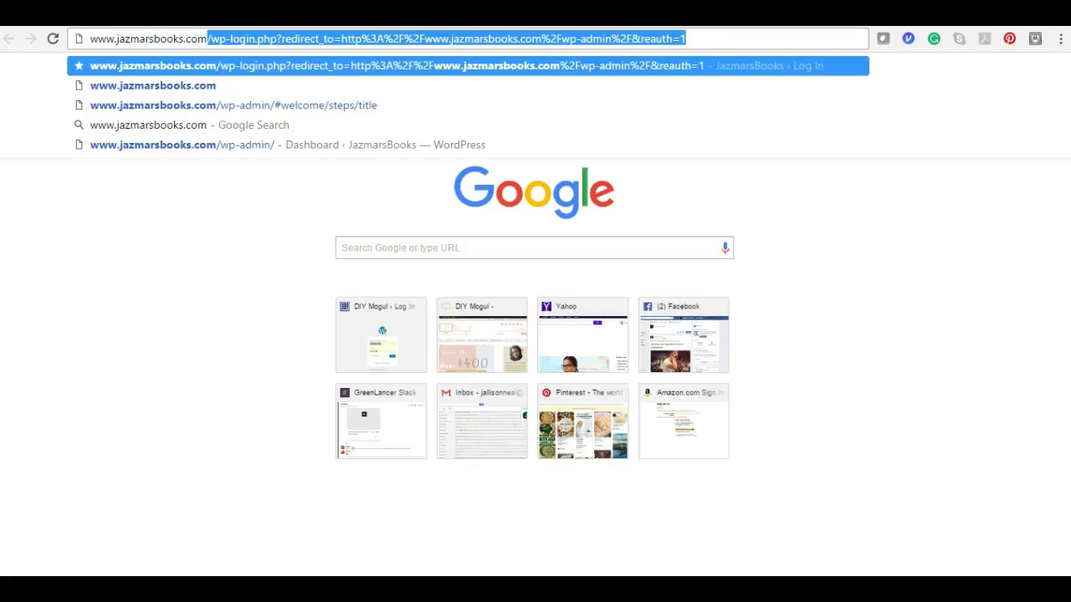
{"action": "key", "text": "Delete"}
{"action": "key", "text": "Return"}
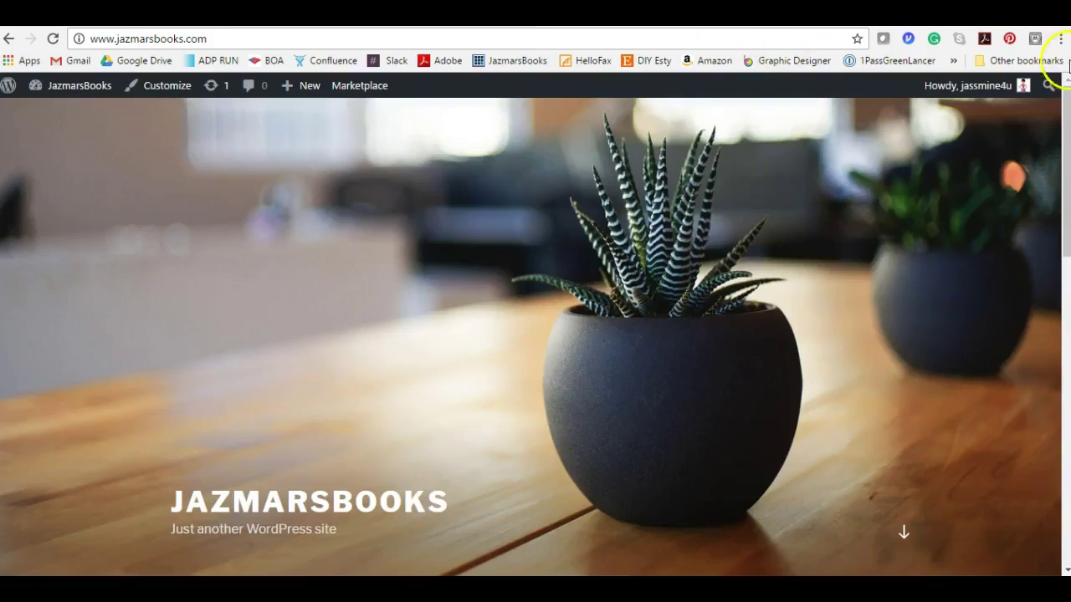
{"action": "mouse_move", "coordinate": [1065, 97]}
{"action": "left_mouse_down"}
{"action": "mouse_move", "coordinate": [1063, 327]}
{"action": "mouse_move", "coordinate": [1061, 77]}
{"action": "left_mouse_up"}
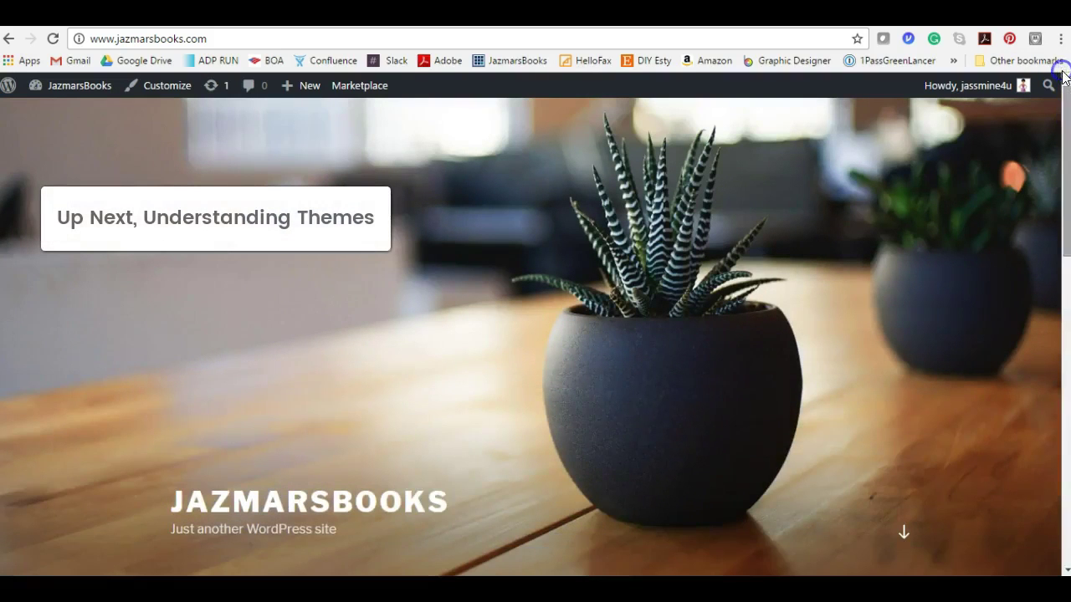